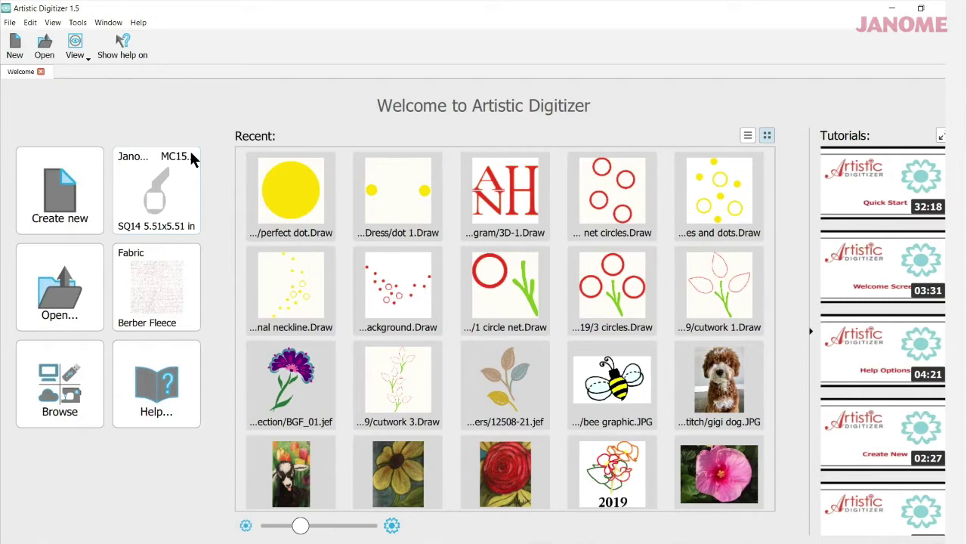
Step: Look through the sample photos 1a.jpg to 4a.jpg of the stitched monogram, then close the photo viewer
{"action": "mouse_move", "coordinate": [509, 527]}
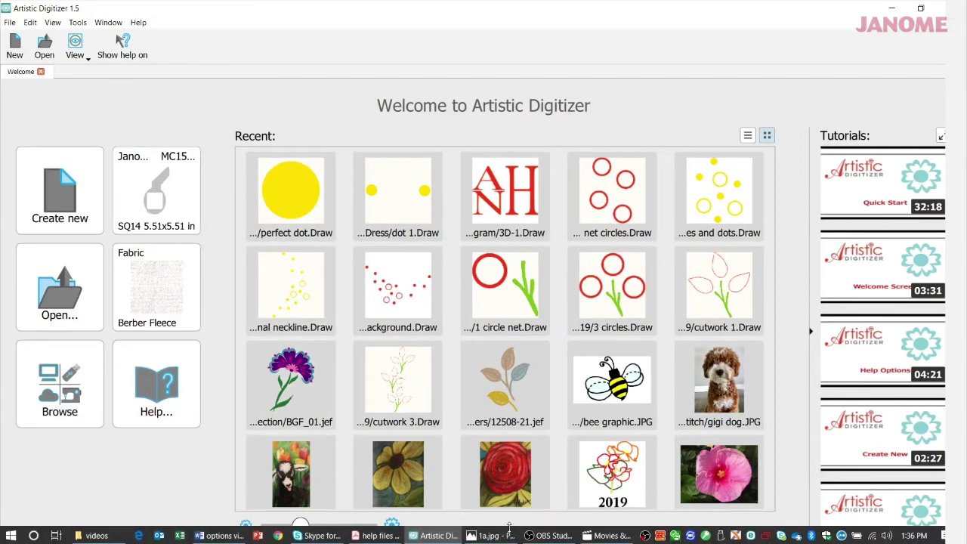
{"action": "left_click", "coordinate": [507, 533]}
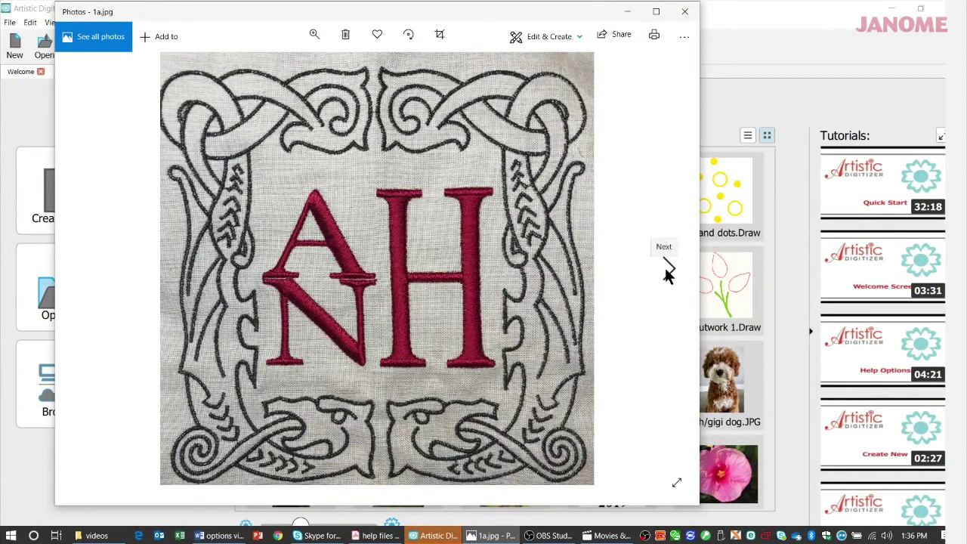
{"action": "left_click", "coordinate": [667, 268]}
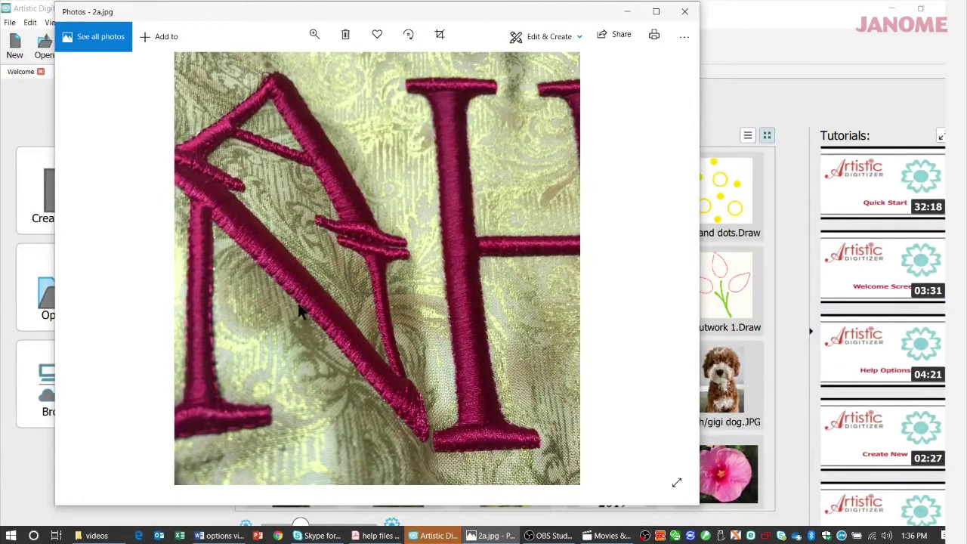
{"action": "left_click", "coordinate": [666, 265]}
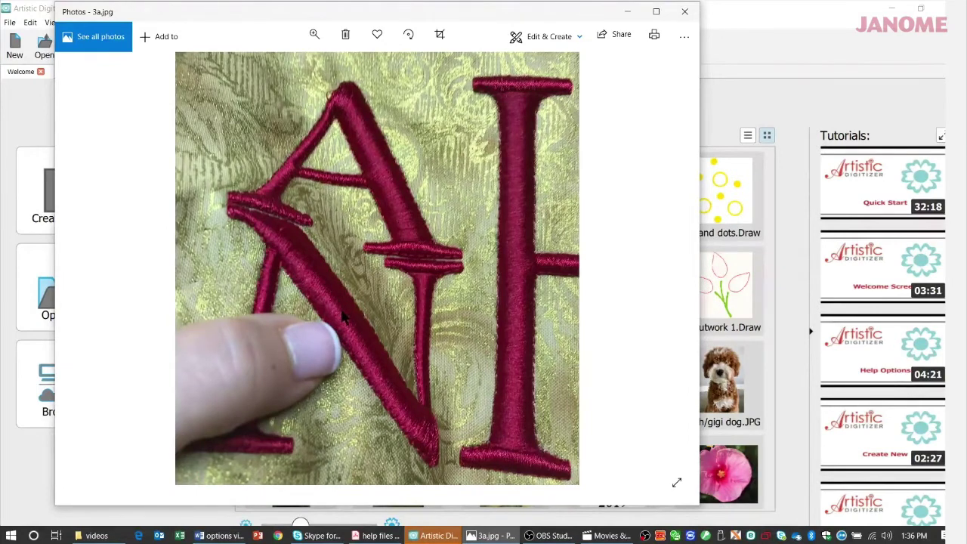
{"action": "left_click", "coordinate": [671, 266]}
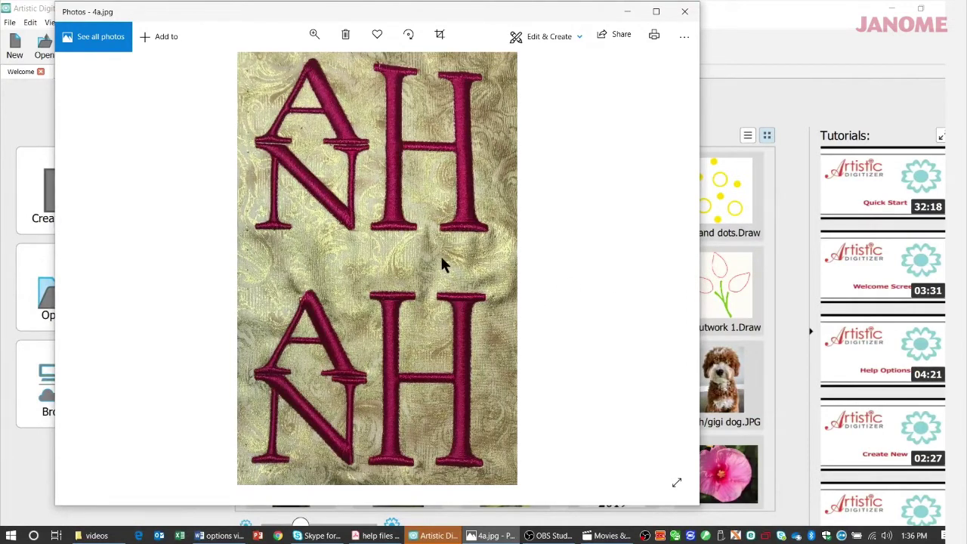
{"action": "left_click", "coordinate": [685, 12]}
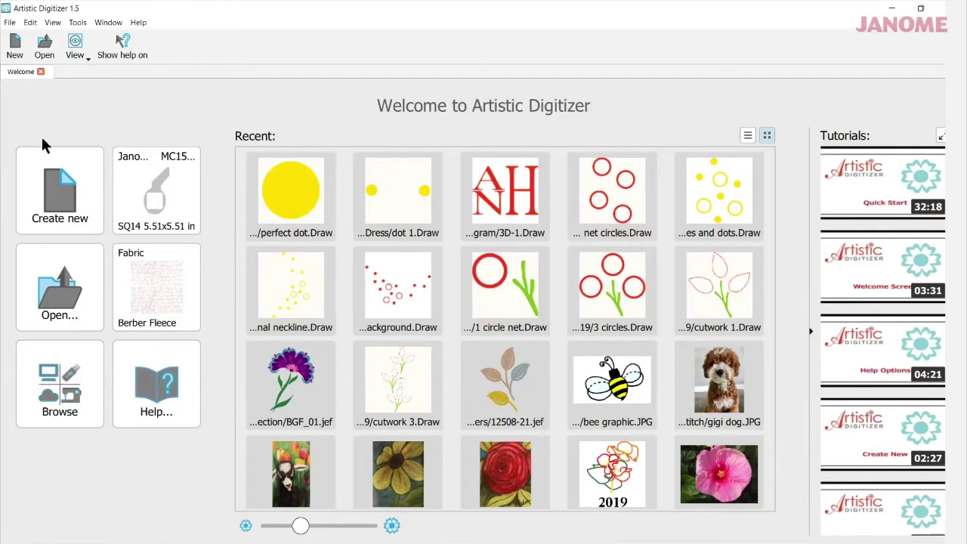
Step: Create a new design and start a new monogram in it, keeping the hoop preview unobstructed by the settings dialog
{"action": "left_click", "coordinate": [61, 194]}
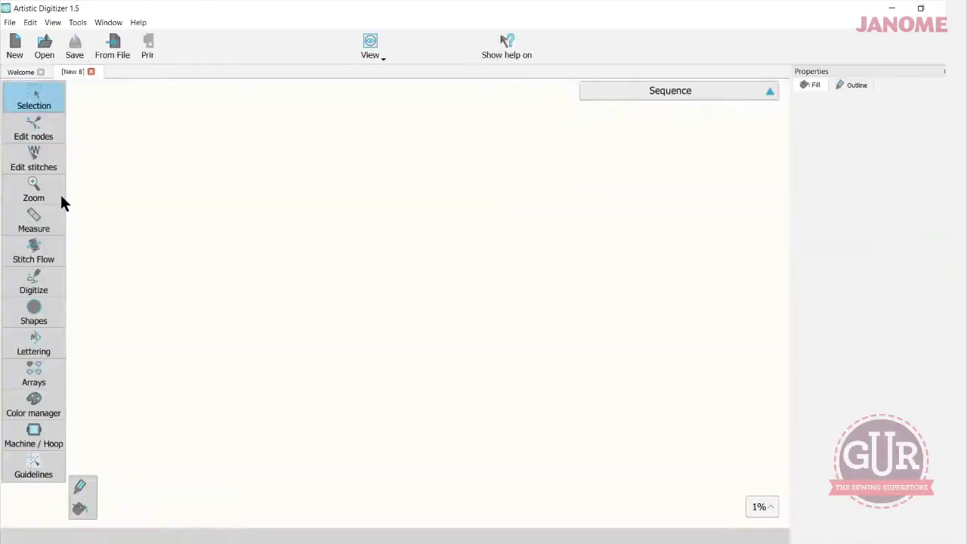
{"action": "left_click", "coordinate": [61, 198]}
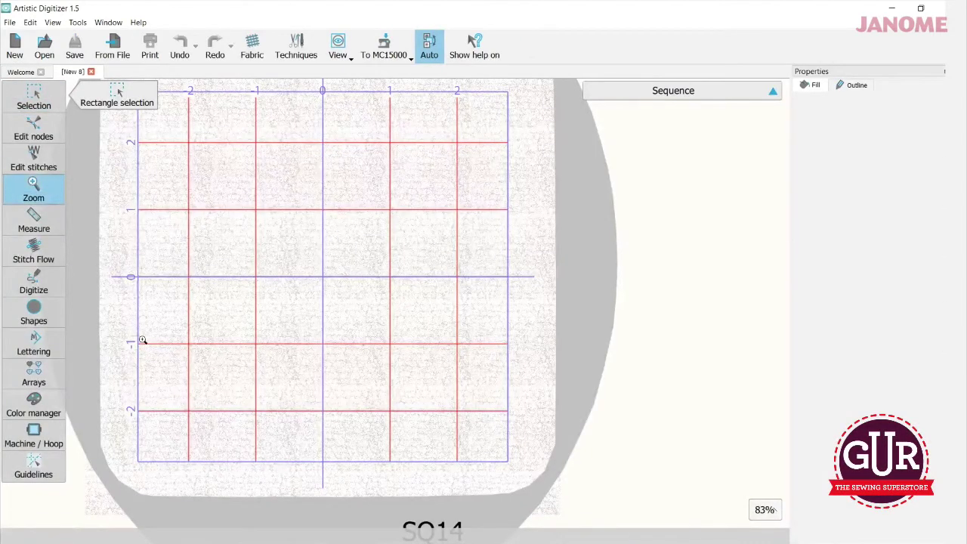
{"action": "mouse_move", "coordinate": [65, 352]}
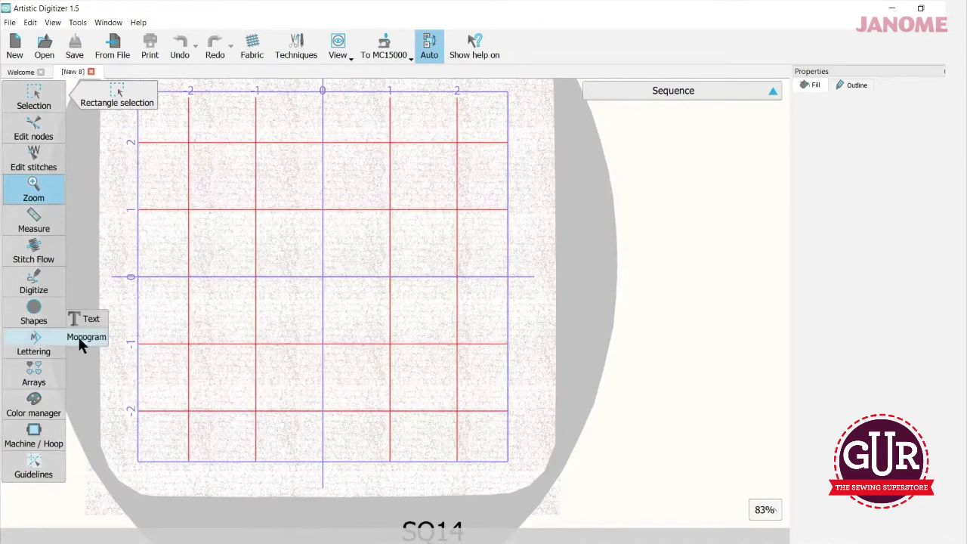
{"action": "left_click", "coordinate": [82, 337]}
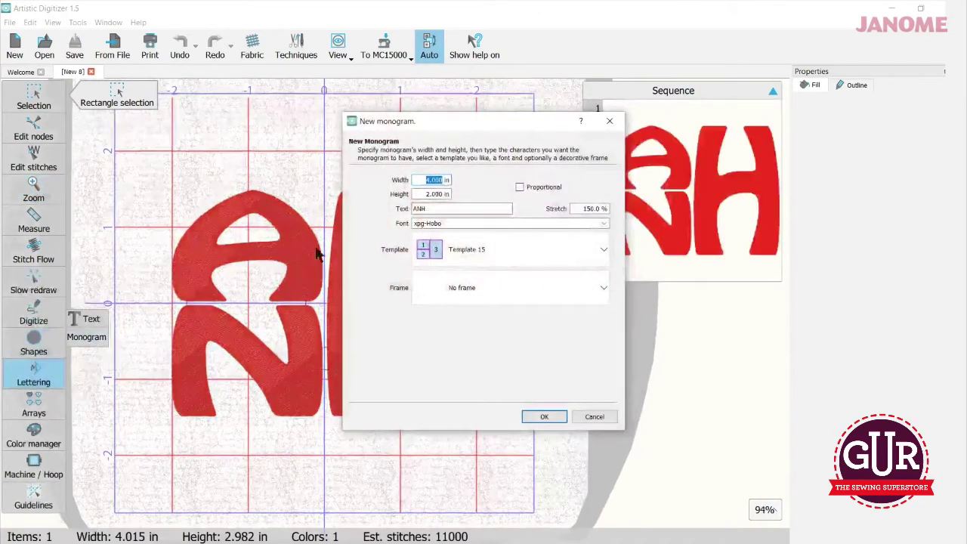
{"action": "left_click_drag", "start_coordinate": [445, 123], "coordinate": [607, 138]}
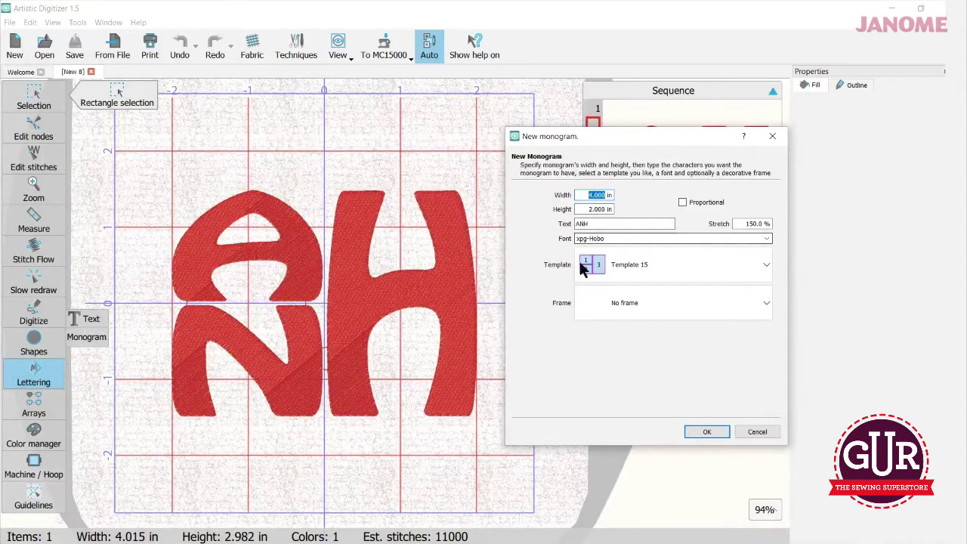
Step: Examine the letter layout templates and decorative border frames offered for the new monogram
{"action": "left_click", "coordinate": [766, 268]}
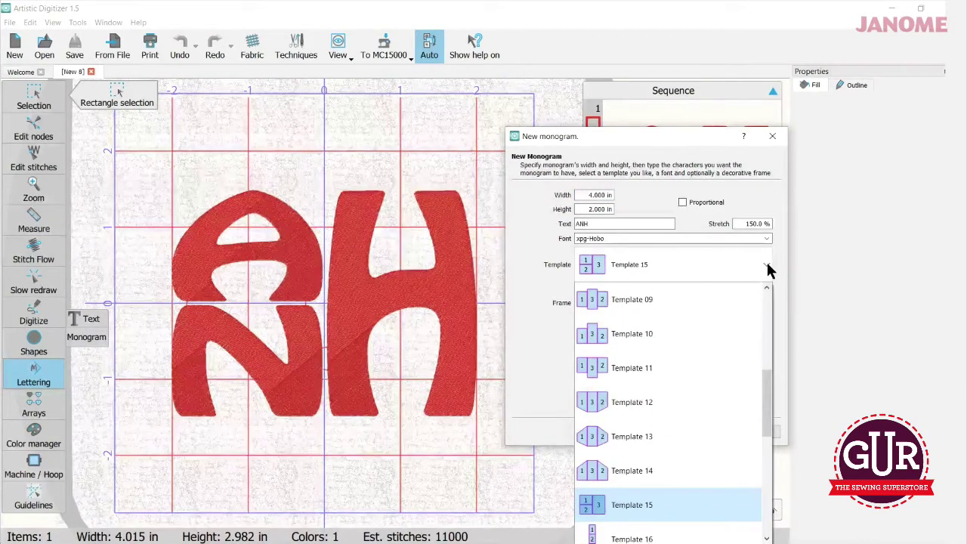
{"action": "left_click", "coordinate": [768, 270]}
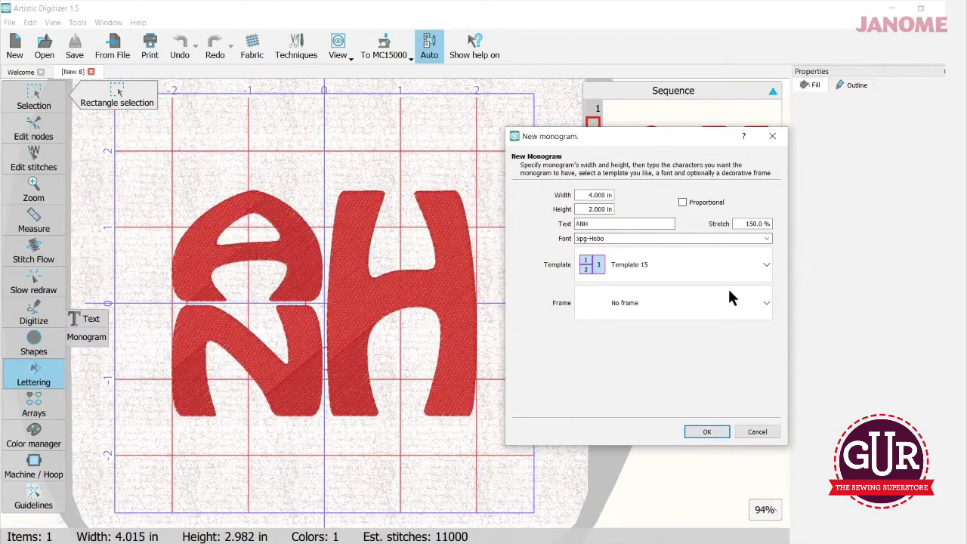
{"action": "left_click", "coordinate": [765, 300]}
{"action": "scroll", "coordinate": [652, 140], "scroll_direction": "down", "scroll_amount": 2}
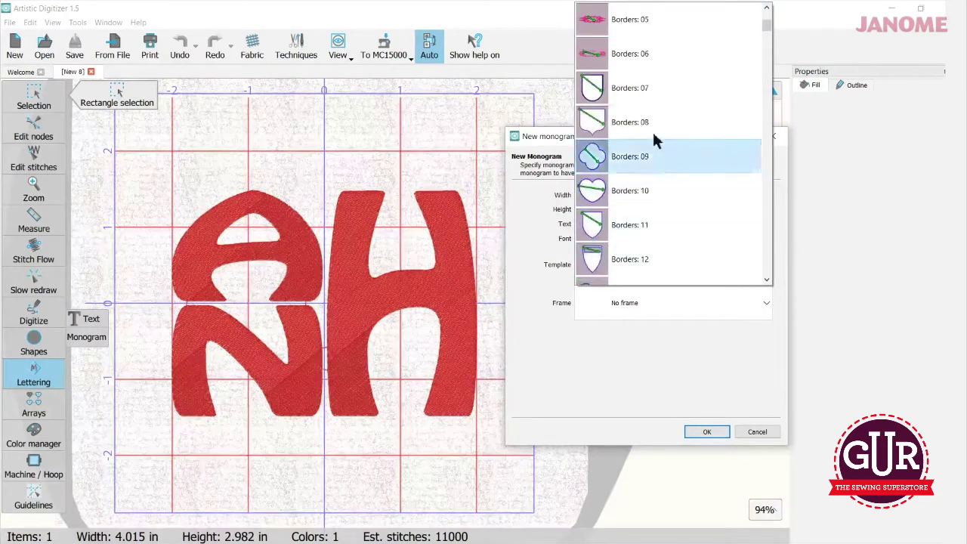
{"action": "scroll", "coordinate": [664, 257], "scroll_direction": "down", "scroll_amount": 3}
{"action": "left_click", "coordinate": [657, 341]}
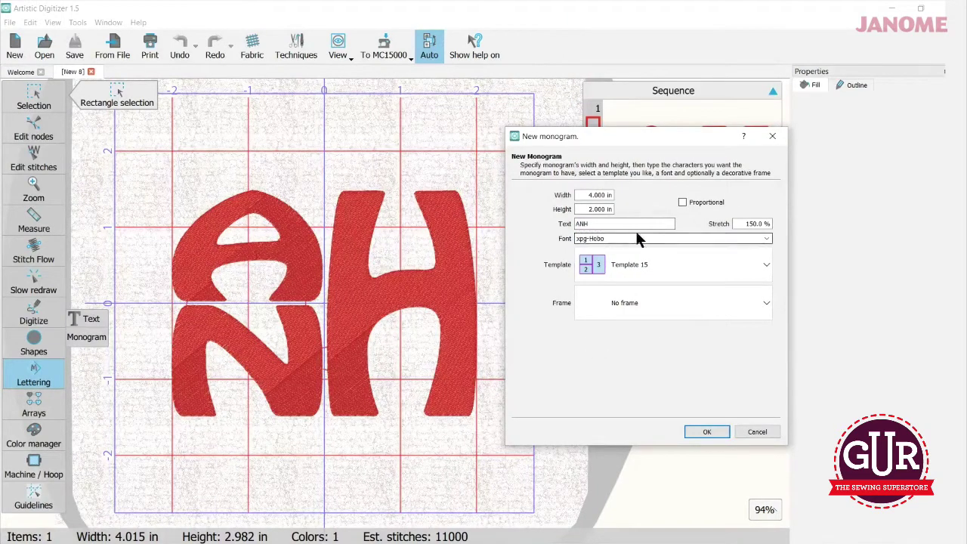
Step: Set the monogram's font to Kis BT and insert the monogram into the design
{"action": "left_click", "coordinate": [767, 239]}
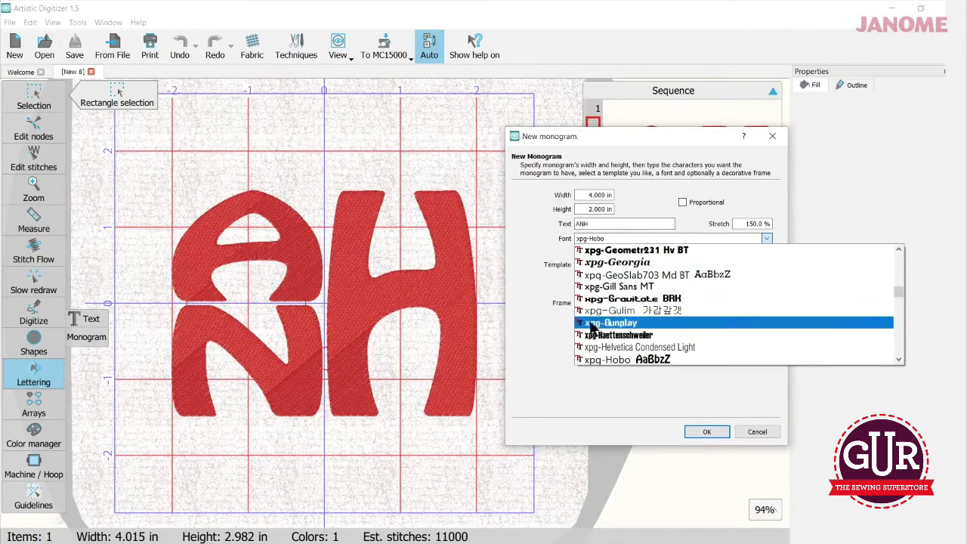
{"action": "left_click_drag", "start_coordinate": [902, 295], "coordinate": [899, 271]}
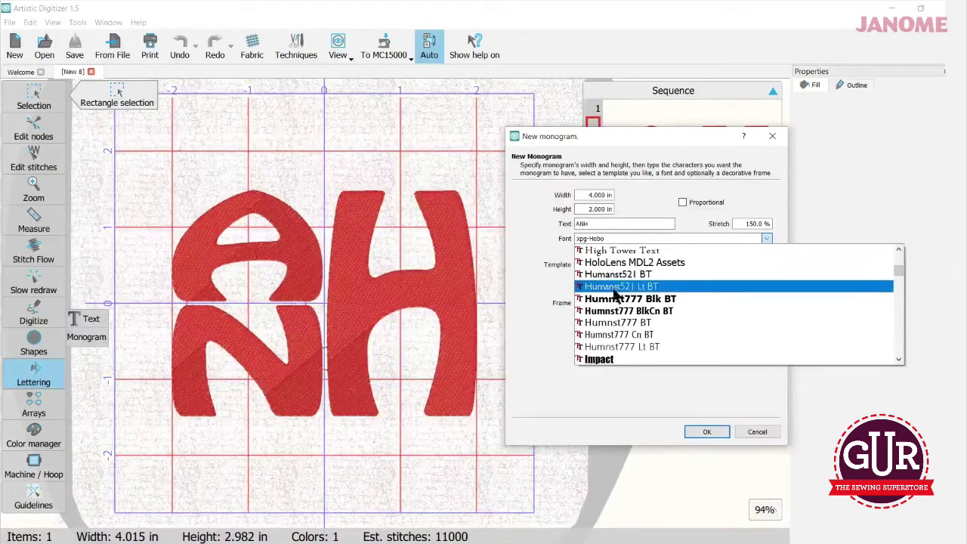
{"action": "scroll", "coordinate": [615, 301], "scroll_direction": "up", "scroll_amount": 5}
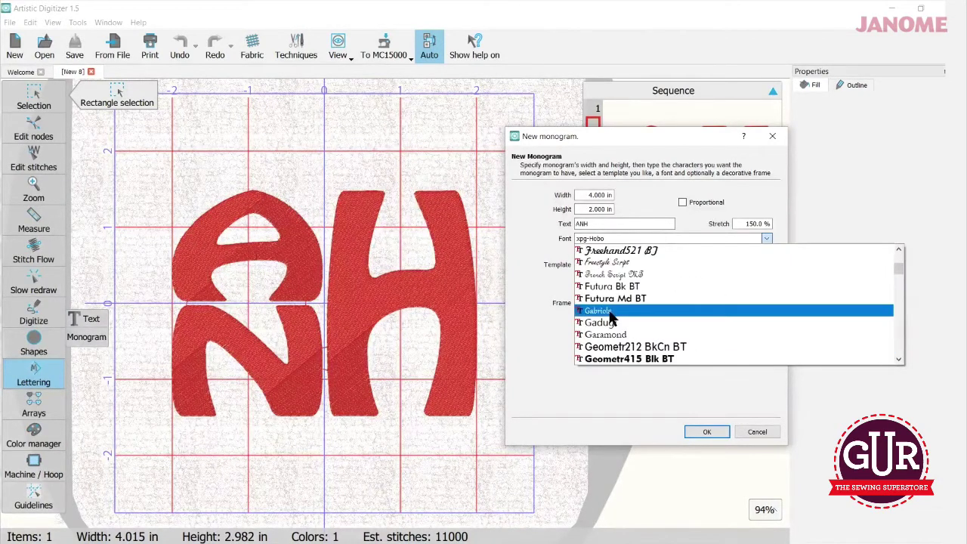
{"action": "scroll", "coordinate": [611, 316], "scroll_direction": "up", "scroll_amount": 6}
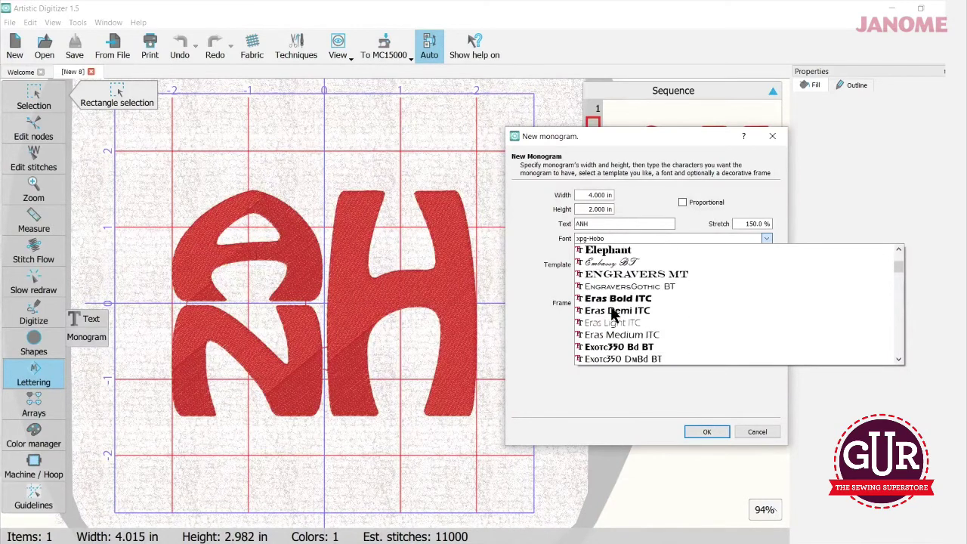
{"action": "scroll", "coordinate": [613, 316], "scroll_direction": "down", "scroll_amount": 3}
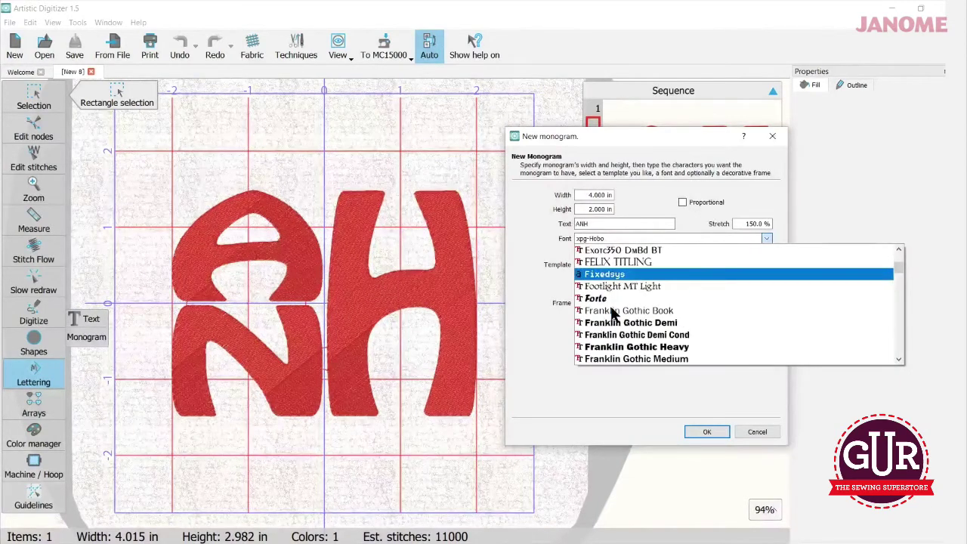
{"action": "scroll", "coordinate": [614, 315], "scroll_direction": "down", "scroll_amount": 5}
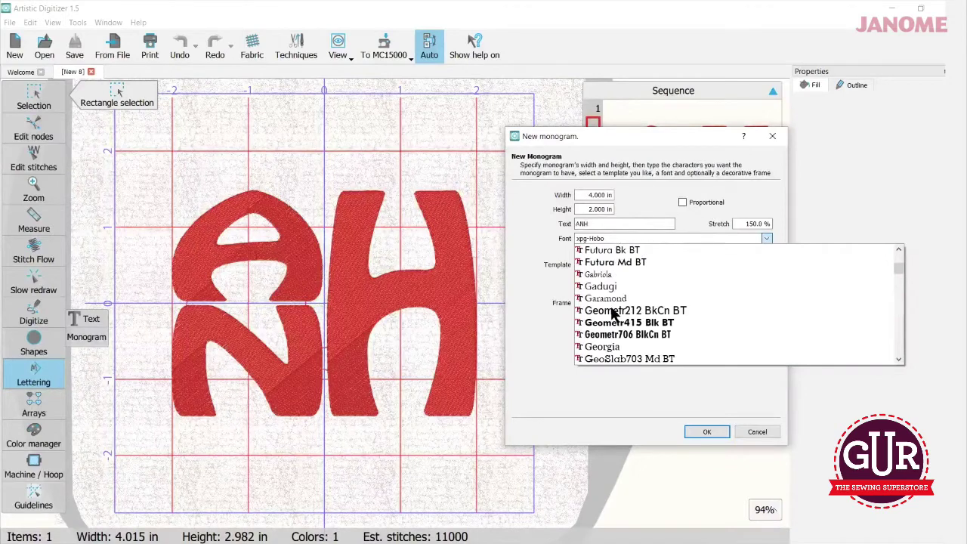
{"action": "scroll", "coordinate": [612, 313], "scroll_direction": "down", "scroll_amount": 6}
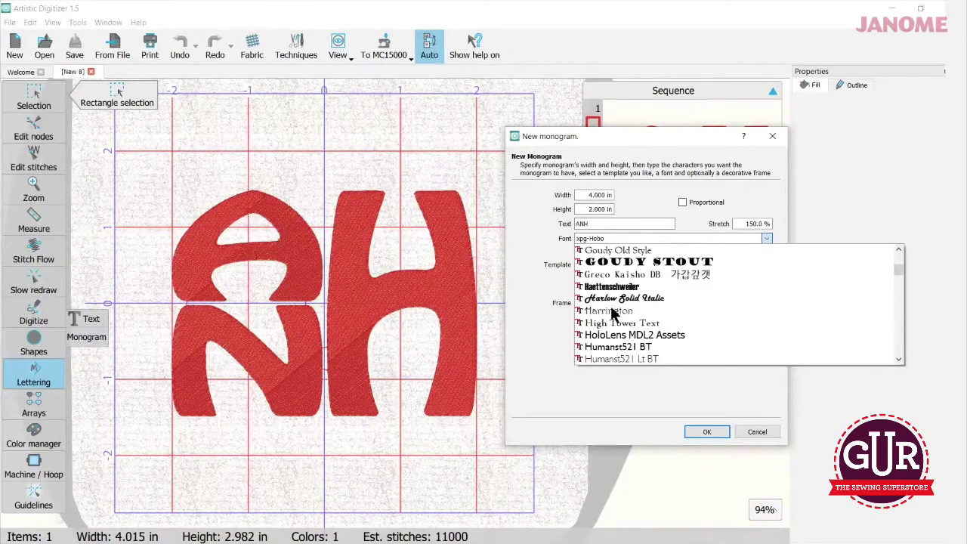
{"action": "scroll", "coordinate": [612, 315], "scroll_direction": "down", "scroll_amount": 4}
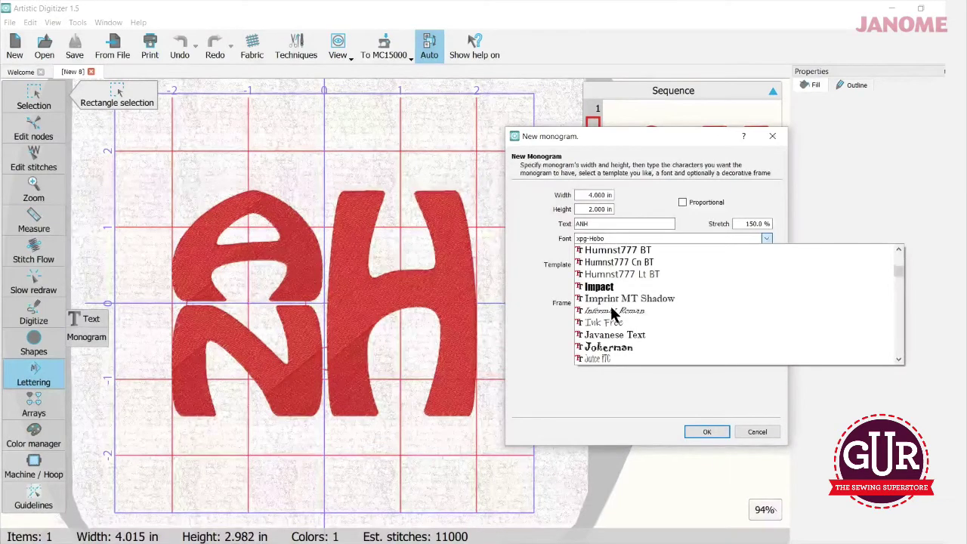
{"action": "scroll", "coordinate": [613, 316], "scroll_direction": "down", "scroll_amount": 2}
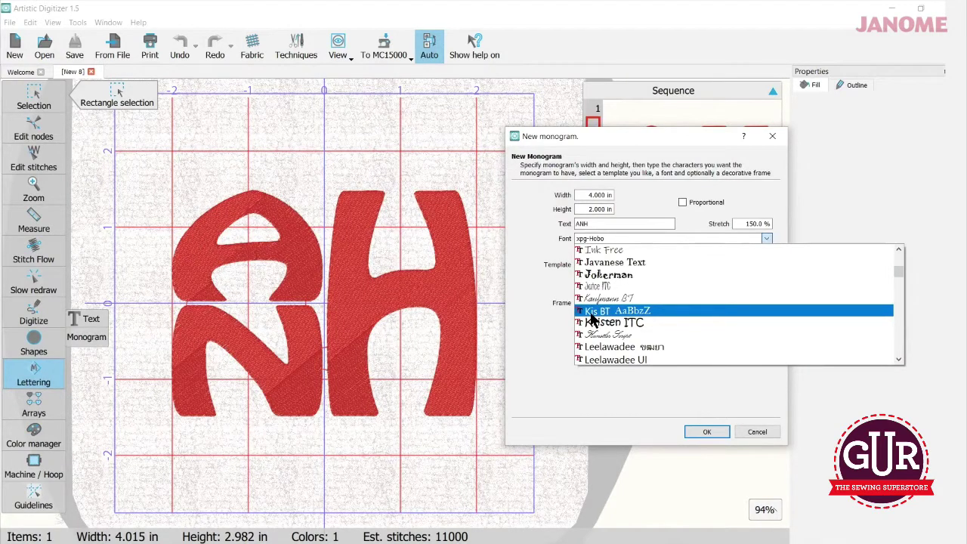
{"action": "left_click", "coordinate": [592, 316]}
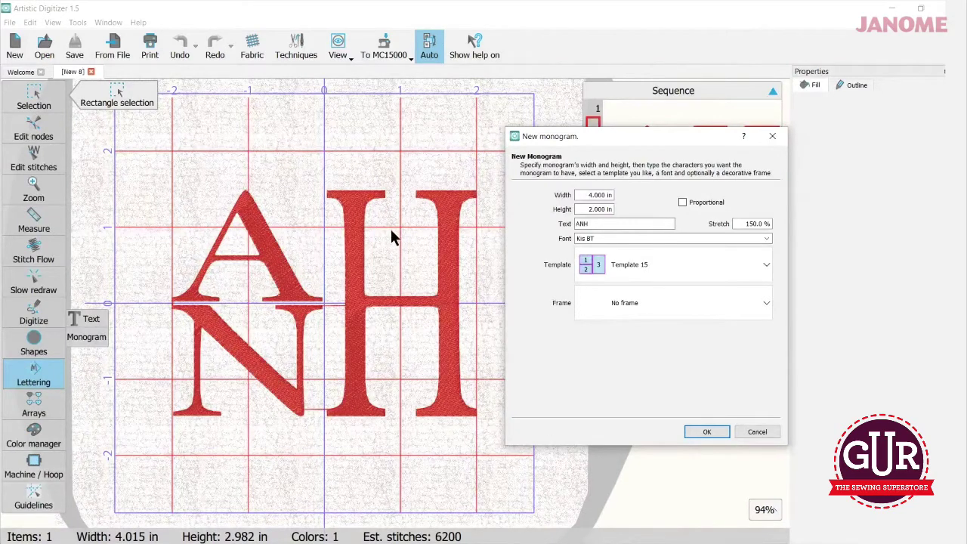
{"action": "left_click", "coordinate": [707, 432]}
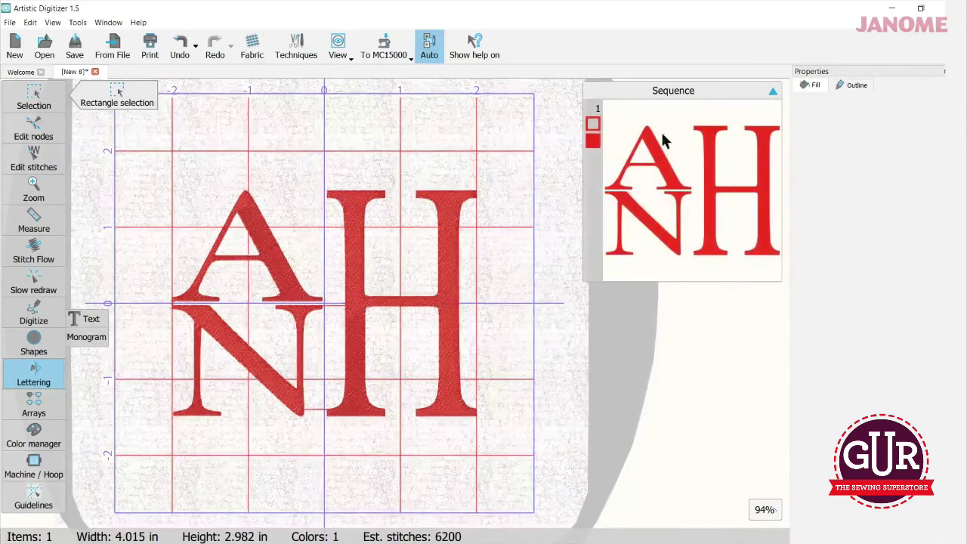
Step: Change the monogram's fill to Satin and enable its underlay with the 3D-1 type
{"action": "left_click", "coordinate": [685, 156]}
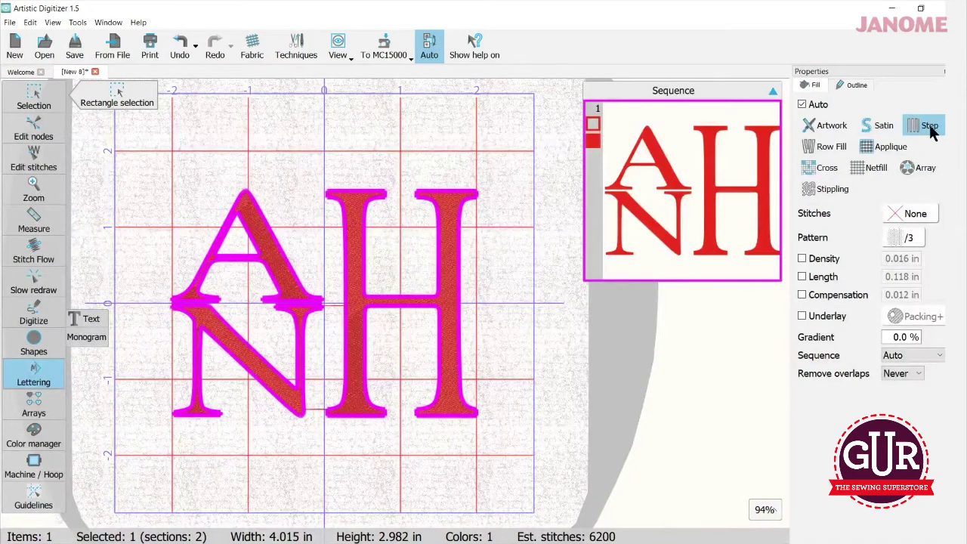
{"action": "left_click", "coordinate": [882, 126]}
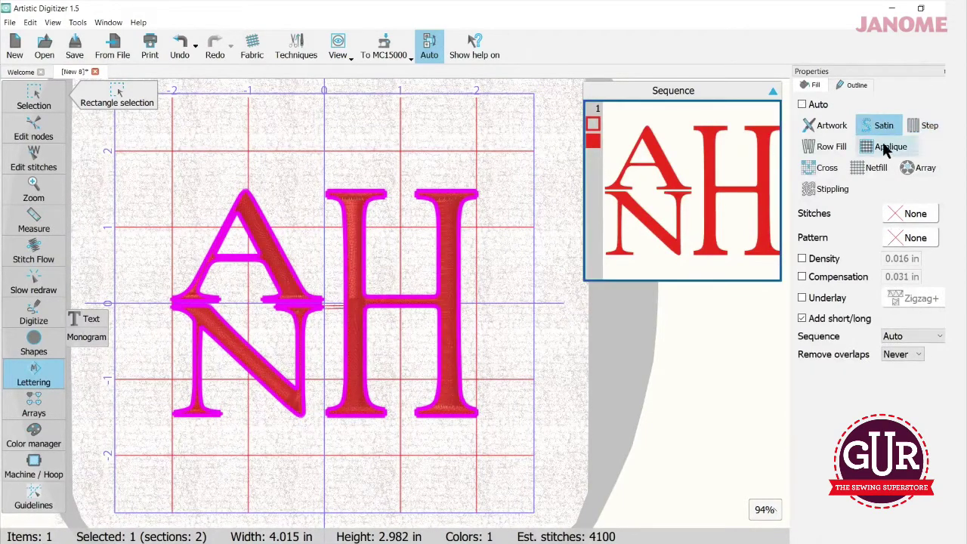
{"action": "left_click", "coordinate": [802, 298]}
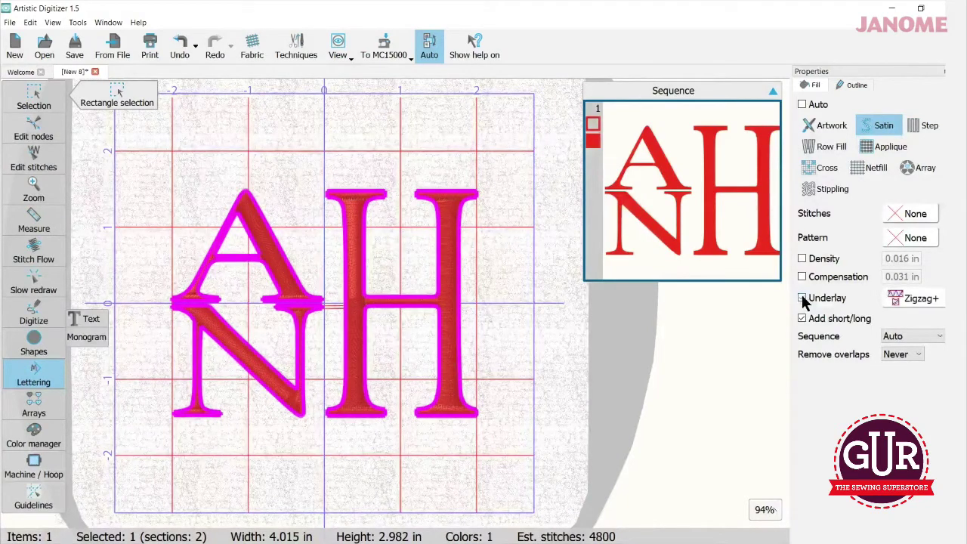
{"action": "left_click", "coordinate": [923, 299]}
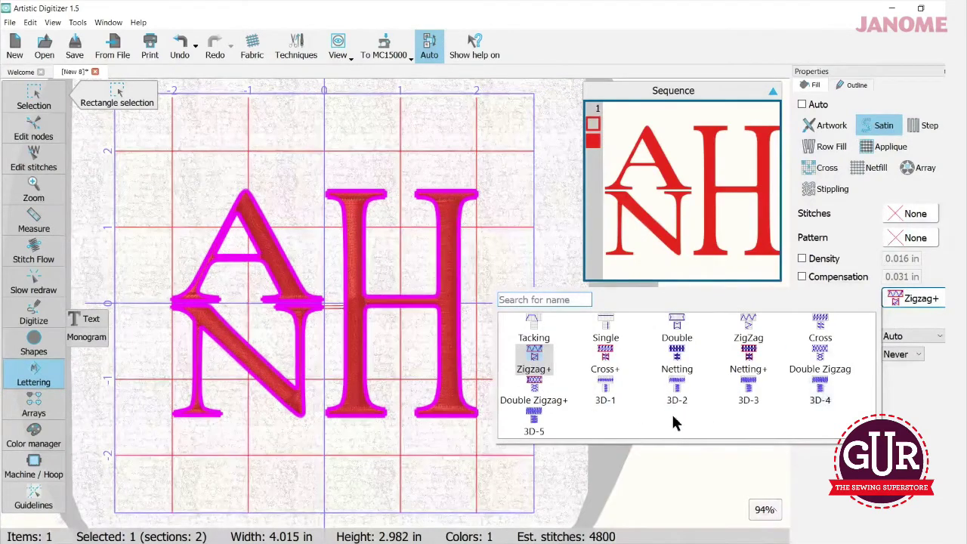
{"action": "left_click", "coordinate": [604, 391]}
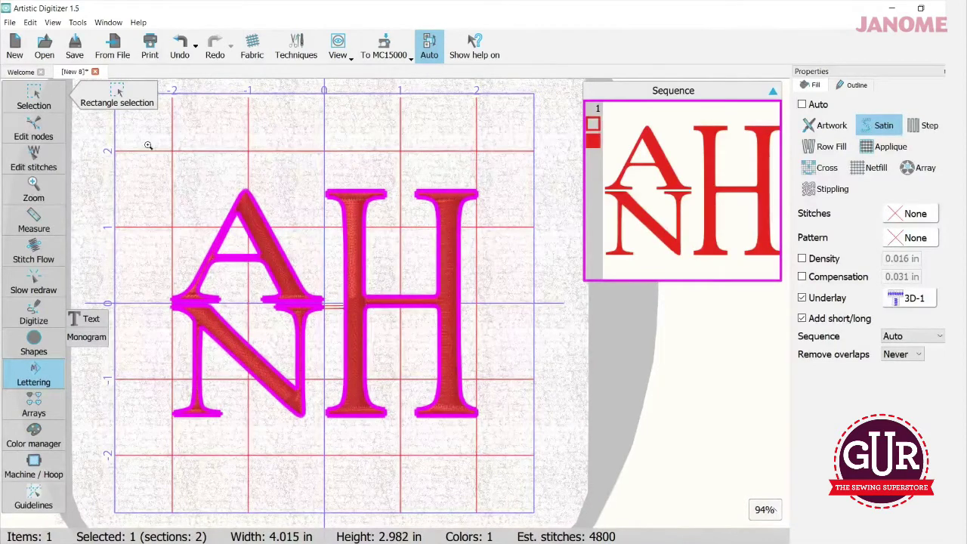
Step: Open the slow redraw simulation of the monogram, set its speed to 100 rpm, and briefly play and stop it
{"action": "left_click", "coordinate": [33, 281]}
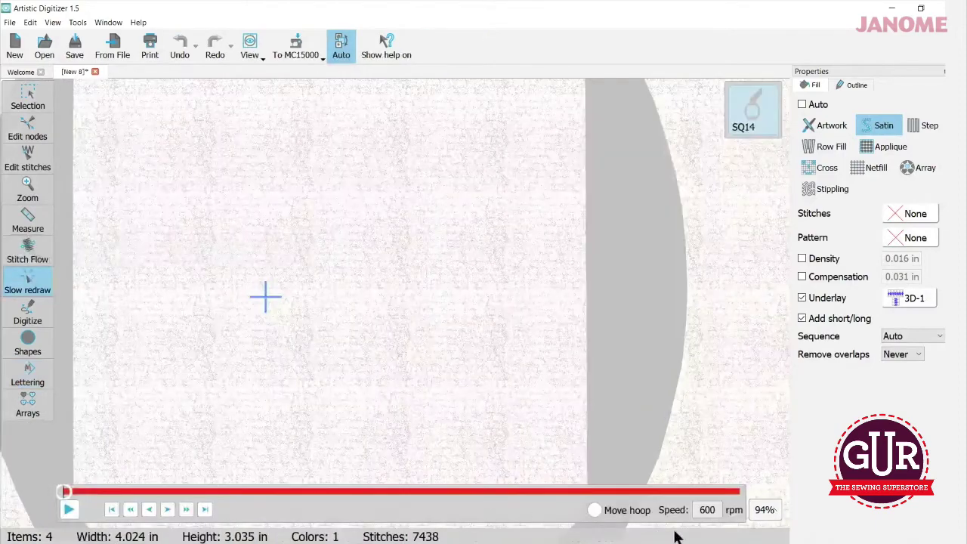
{"action": "double_click", "coordinate": [702, 510]}
{"action": "type", "text": "100"}
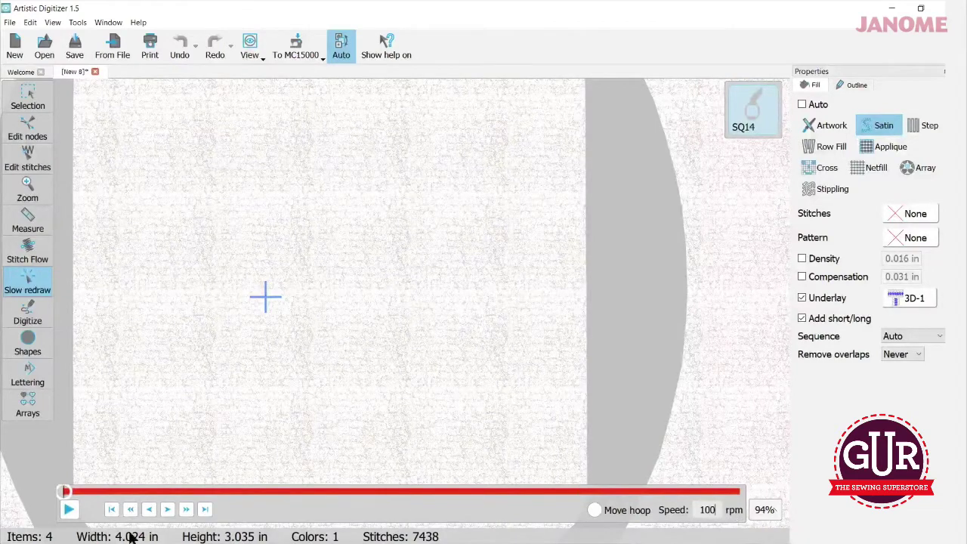
{"action": "left_click", "coordinate": [67, 509]}
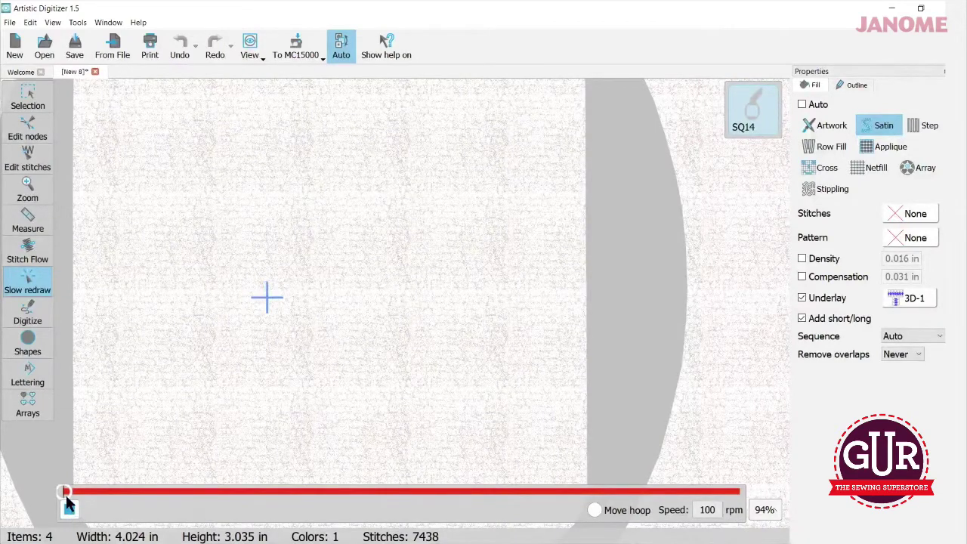
{"action": "left_click", "coordinate": [68, 510]}
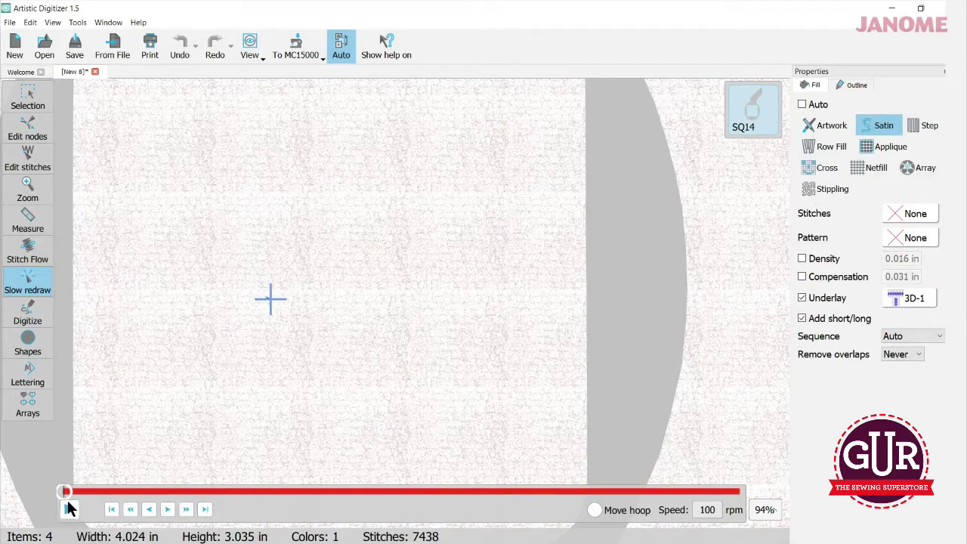
Step: Advance the slow redraw through the N to the start of the A to examine the 3D-1 underlay stitching
{"action": "left_click_drag", "start_coordinate": [63, 491], "coordinate": [89, 492]}
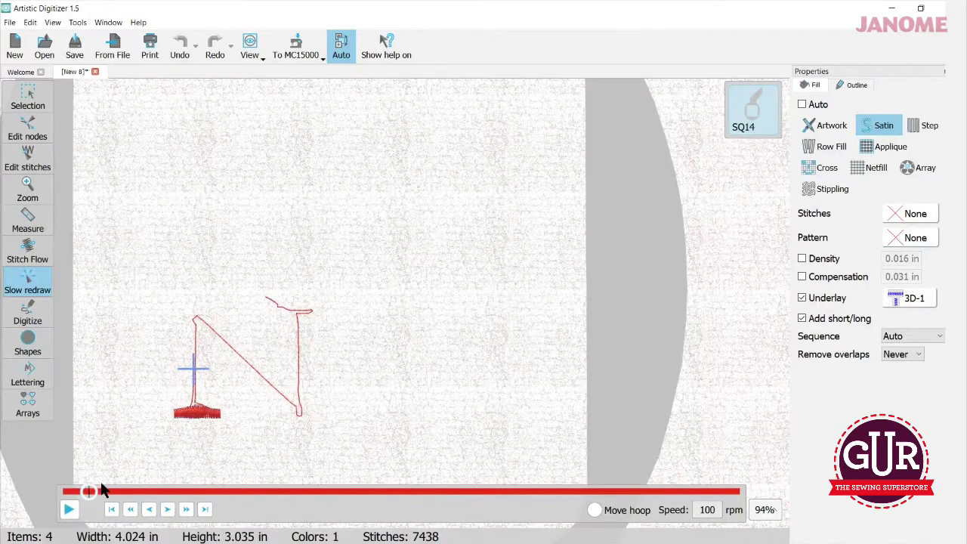
{"action": "scroll", "coordinate": [100, 490], "scroll_direction": "up", "scroll_amount": 3}
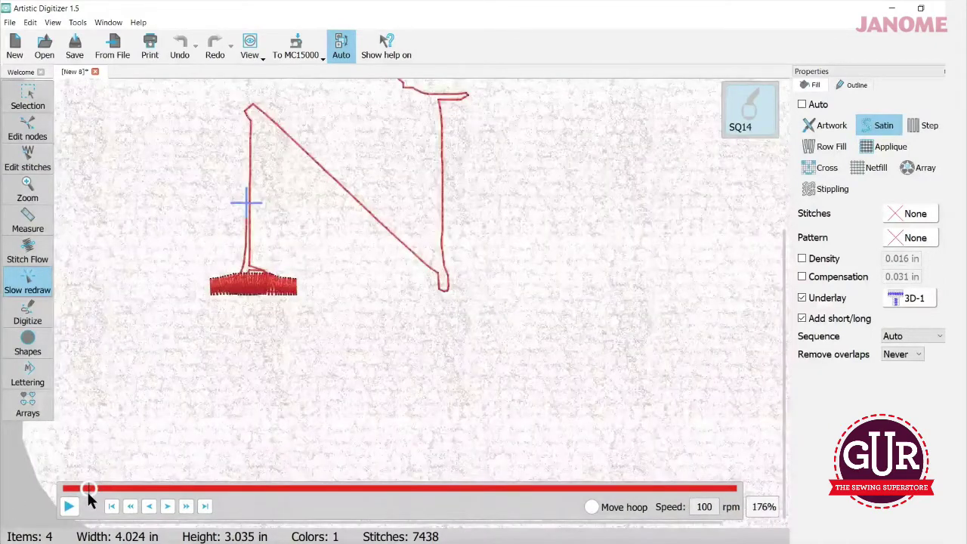
{"action": "mouse_move", "coordinate": [88, 491]}
{"action": "left_mouse_down"}
{"action": "mouse_move", "coordinate": [124, 500]}
{"action": "mouse_move", "coordinate": [166, 535]}
{"action": "mouse_move", "coordinate": [167, 488]}
{"action": "mouse_move", "coordinate": [284, 488]}
{"action": "left_mouse_up"}
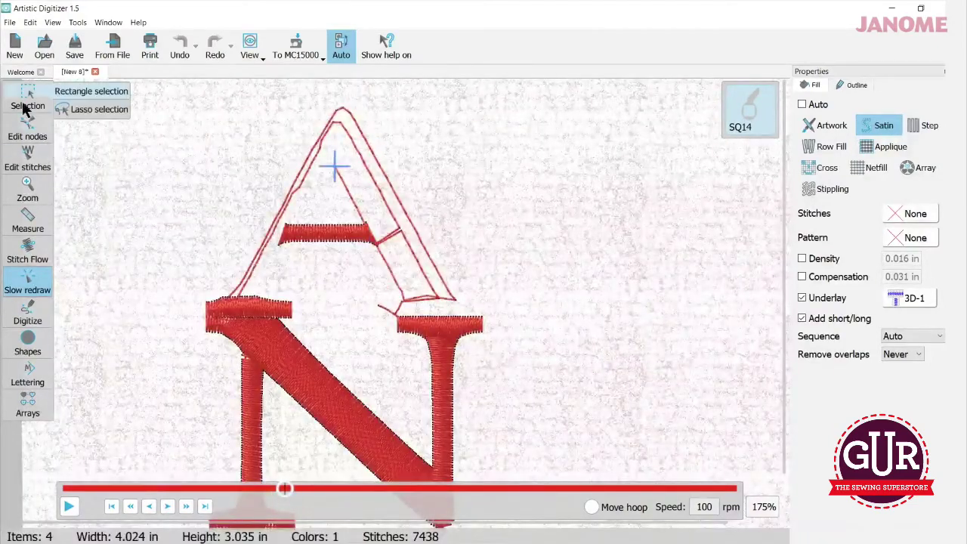
Step: Return to the design and change the monogram's underlay type to 3D-5
{"action": "left_click", "coordinate": [23, 108]}
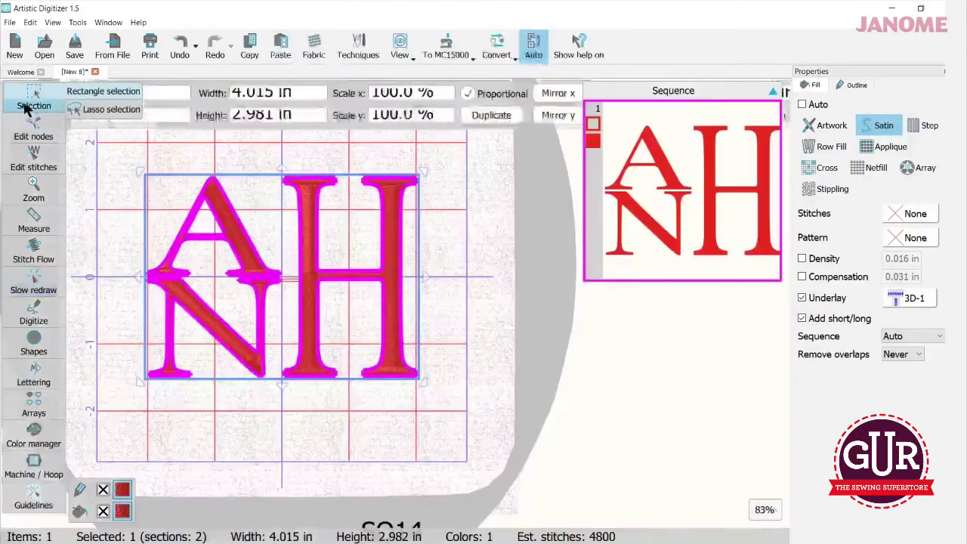
{"action": "left_click", "coordinate": [912, 298]}
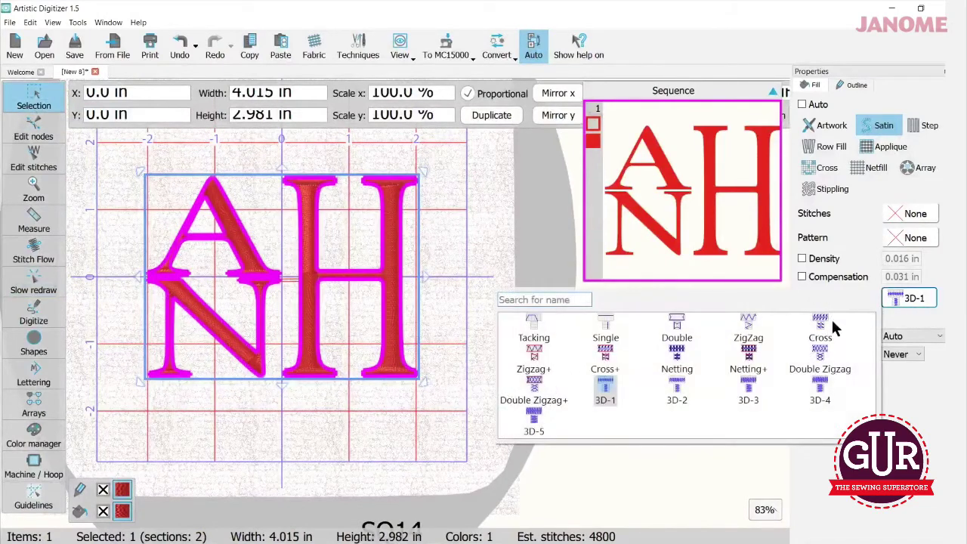
{"action": "left_click", "coordinate": [534, 419]}
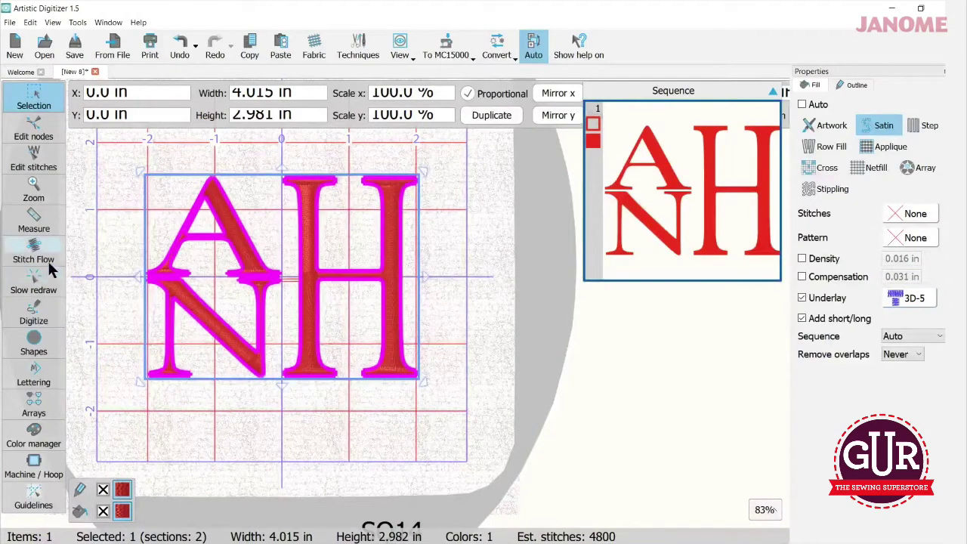
Step: Open the slow redraw of the monogram and examine how the 3D-5 underlay builds up in the N's first stem
{"action": "left_click", "coordinate": [33, 281]}
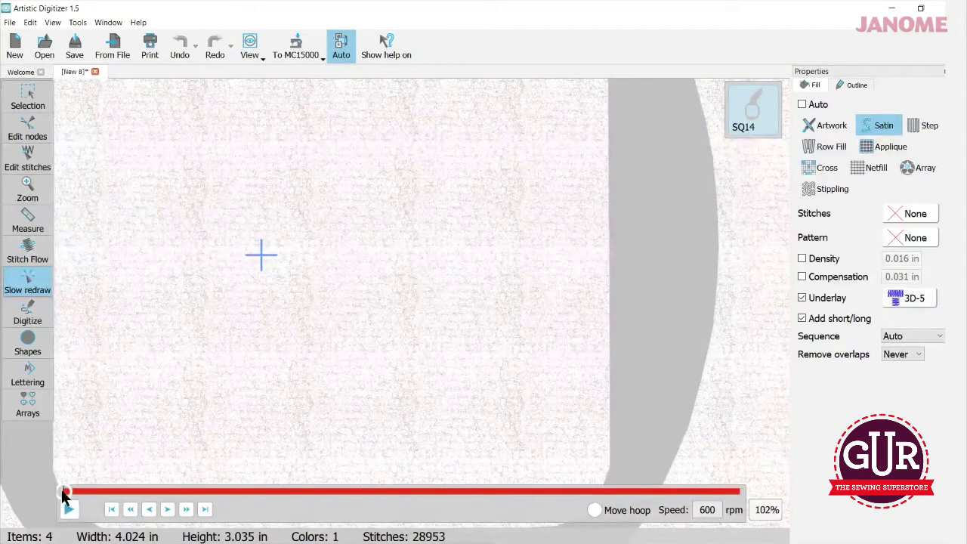
{"action": "left_click_drag", "start_coordinate": [64, 495], "coordinate": [86, 491]}
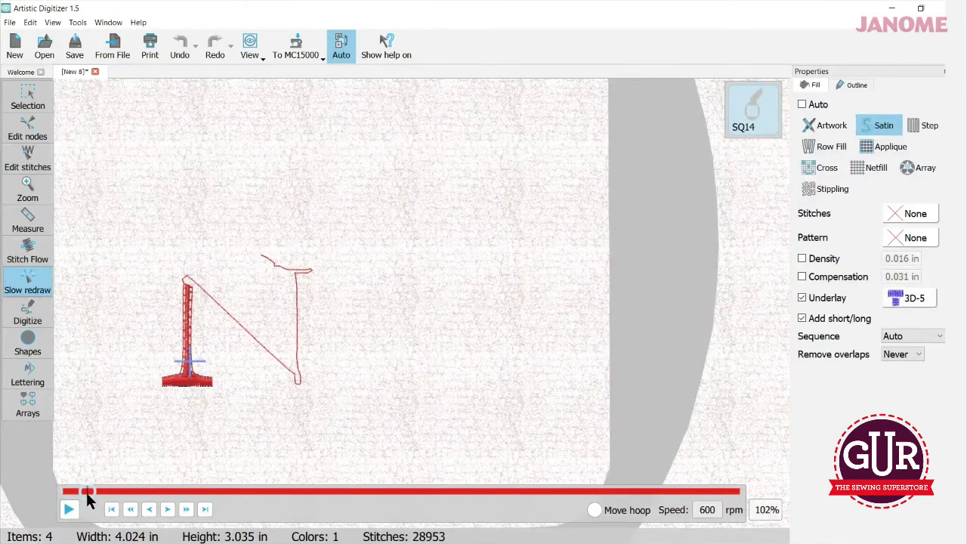
{"action": "scroll", "coordinate": [80, 450], "scroll_direction": "up", "scroll_amount": 3}
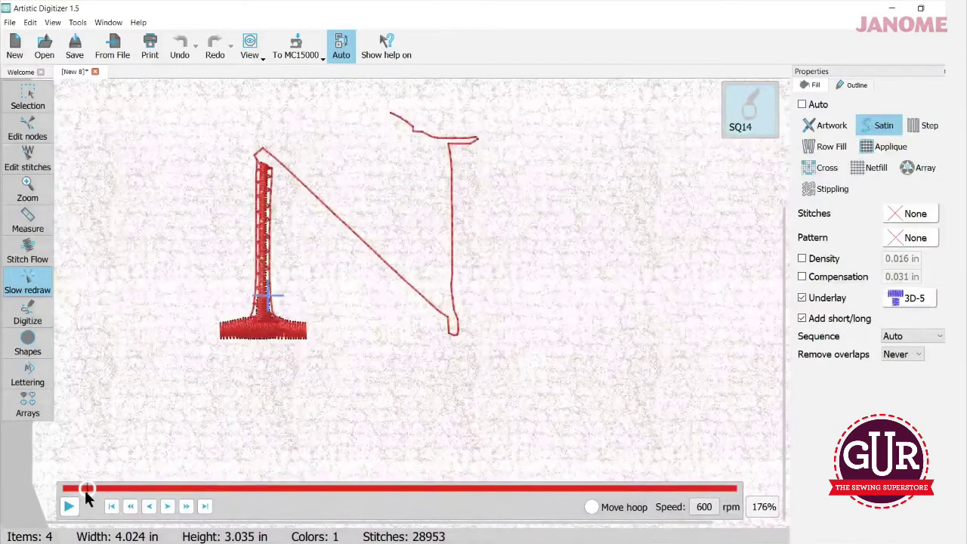
Step: Play the stitch simulation at 1000 rpm and advance it past the finished N to the start of the A
{"action": "left_click", "coordinate": [69, 506]}
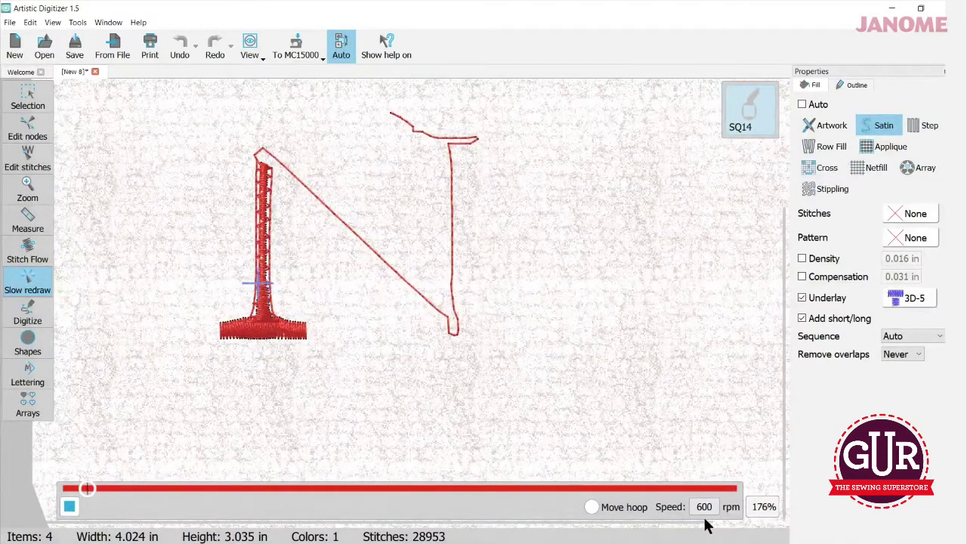
{"action": "left_click_drag", "start_coordinate": [697, 507], "coordinate": [725, 508]}
{"action": "type", "text": "1000"}
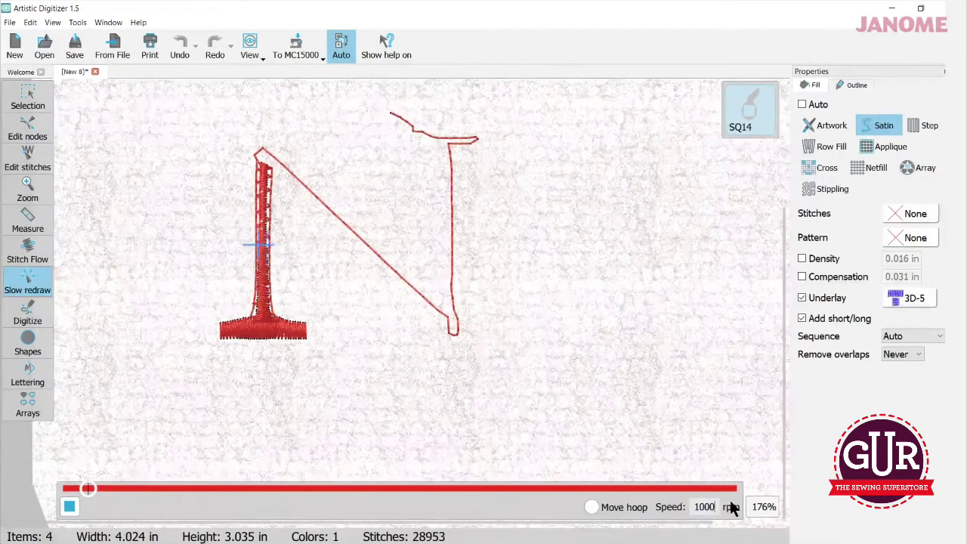
{"action": "key", "text": "Return"}
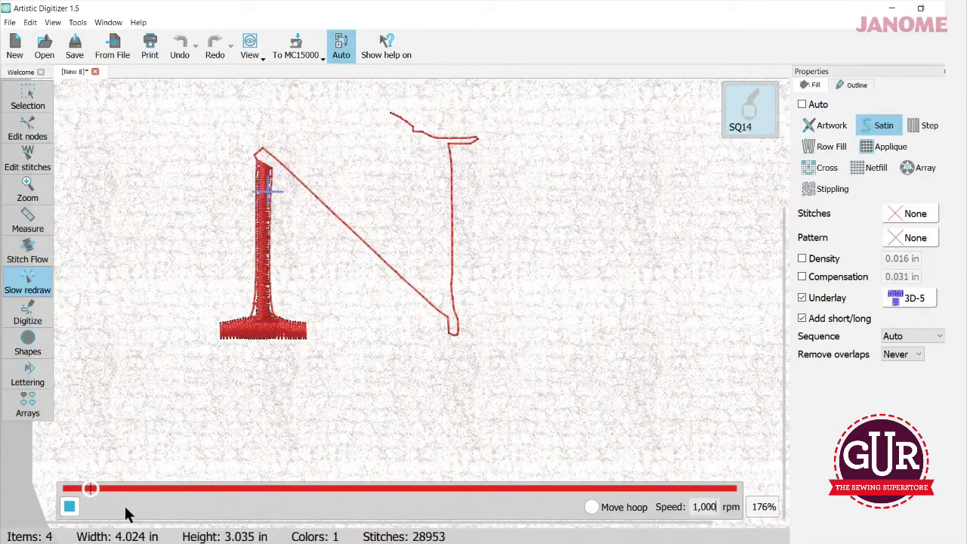
{"action": "mouse_move", "coordinate": [92, 491]}
{"action": "left_mouse_down"}
{"action": "mouse_move", "coordinate": [137, 499]}
{"action": "mouse_move", "coordinate": [197, 535]}
{"action": "mouse_move", "coordinate": [264, 539]}
{"action": "left_mouse_up"}
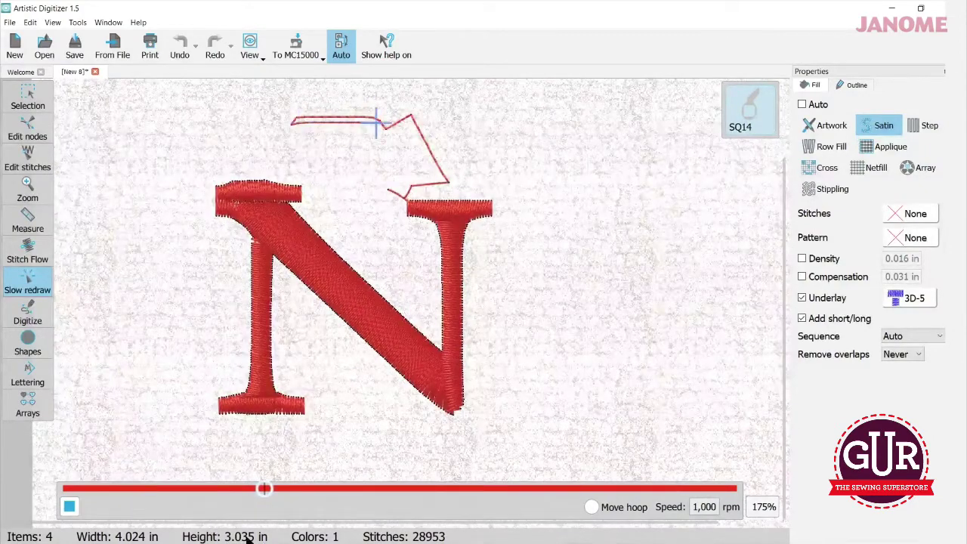
Step: Leave the simulation and review the available underlay types for the monogram, keeping 3D-5
{"action": "mouse_move", "coordinate": [25, 99]}
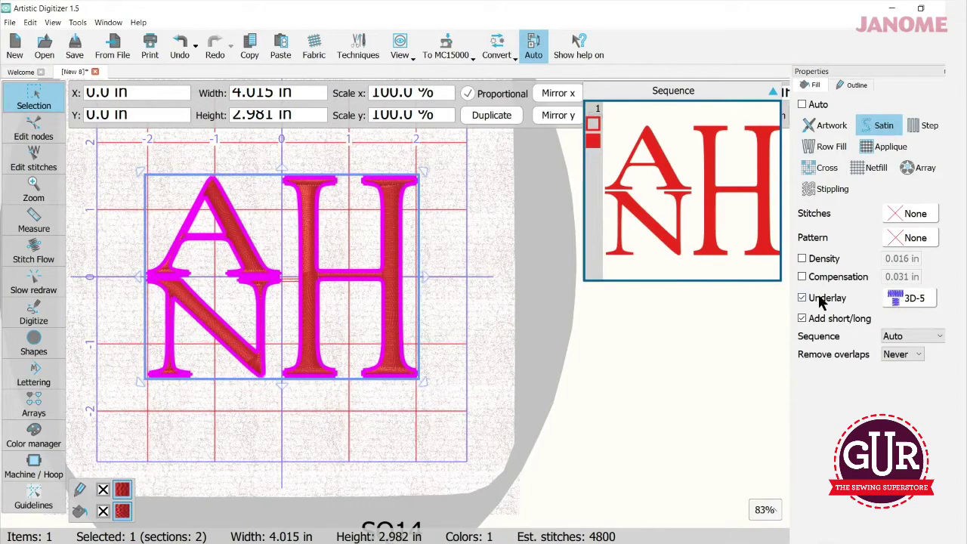
{"action": "left_click", "coordinate": [911, 298]}
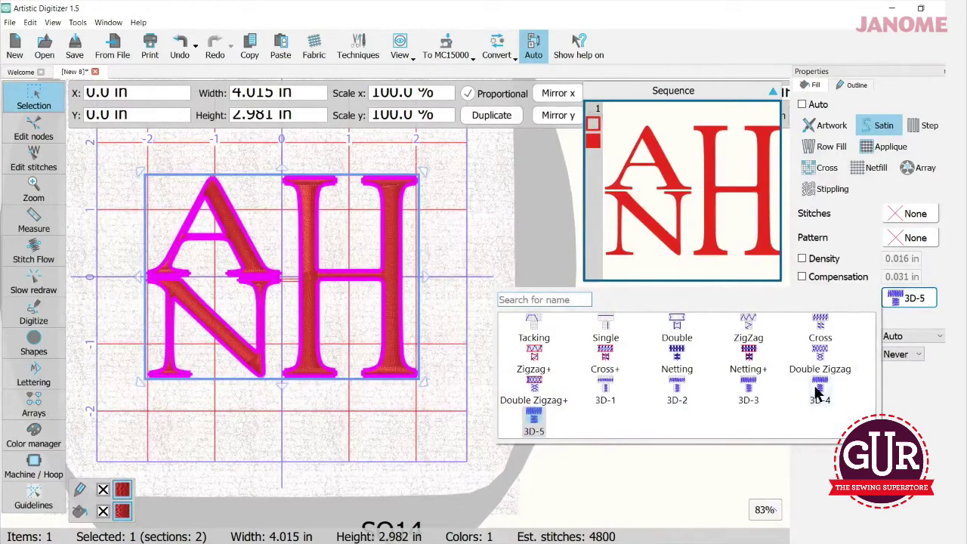
{"action": "left_click", "coordinate": [487, 246]}
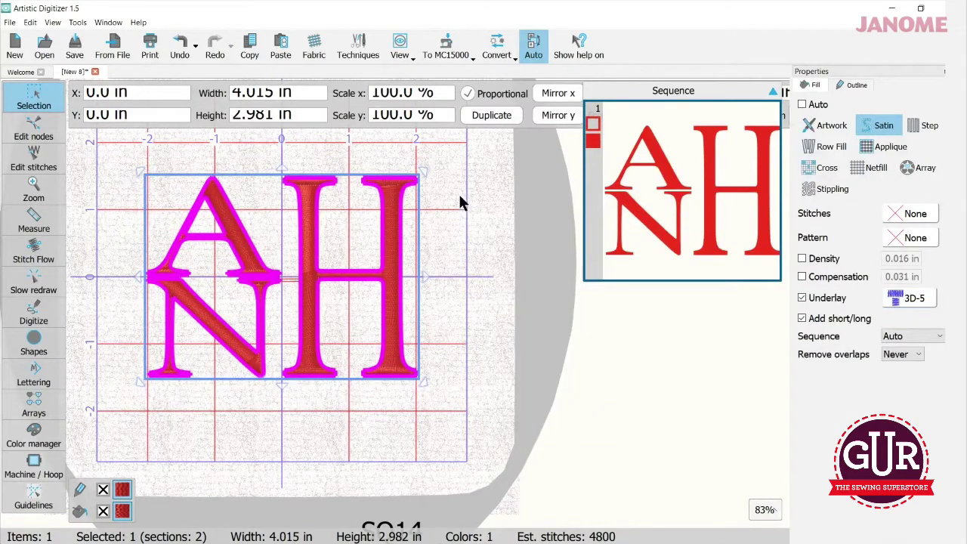
Step: Create a new design and add a lettering text object reading "A" at the hoop's center
{"action": "left_click", "coordinate": [13, 46]}
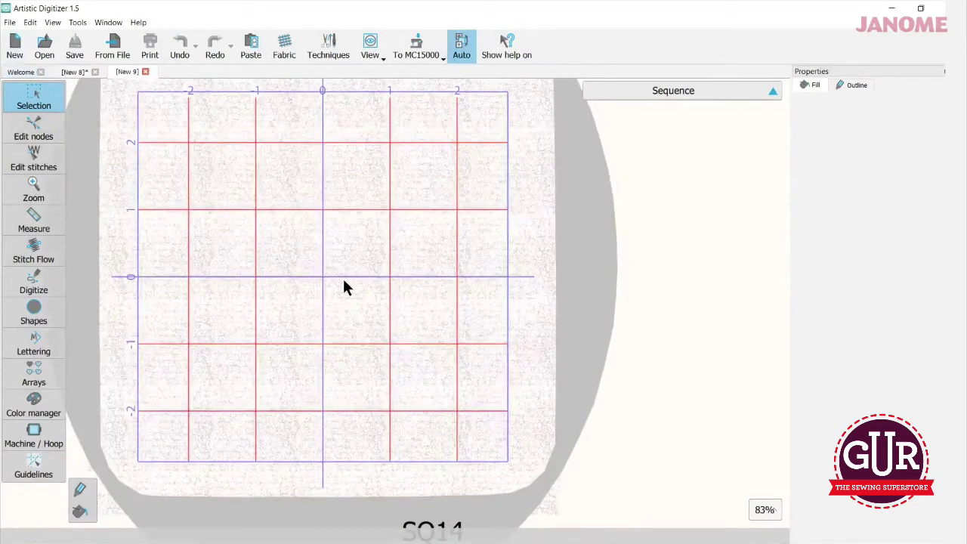
{"action": "mouse_move", "coordinate": [57, 337]}
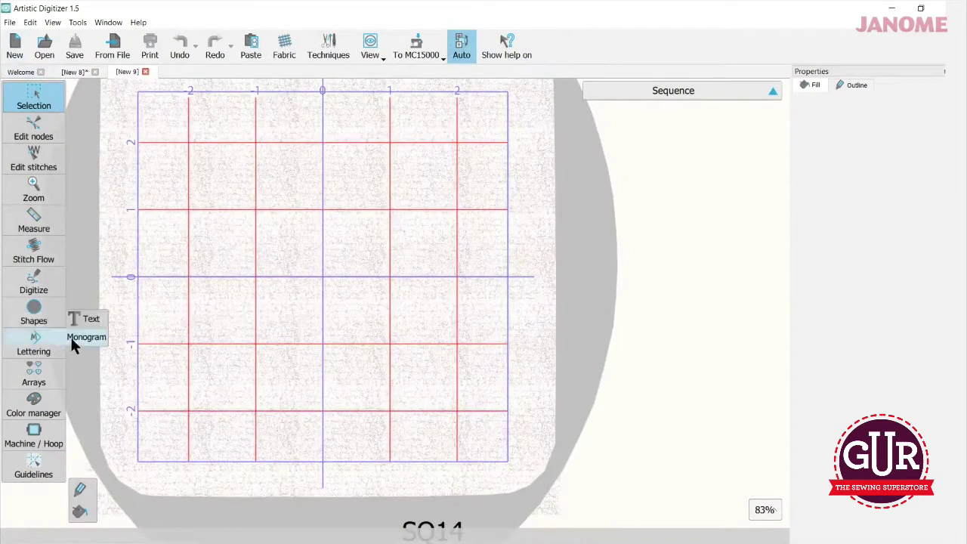
{"action": "left_click", "coordinate": [83, 319]}
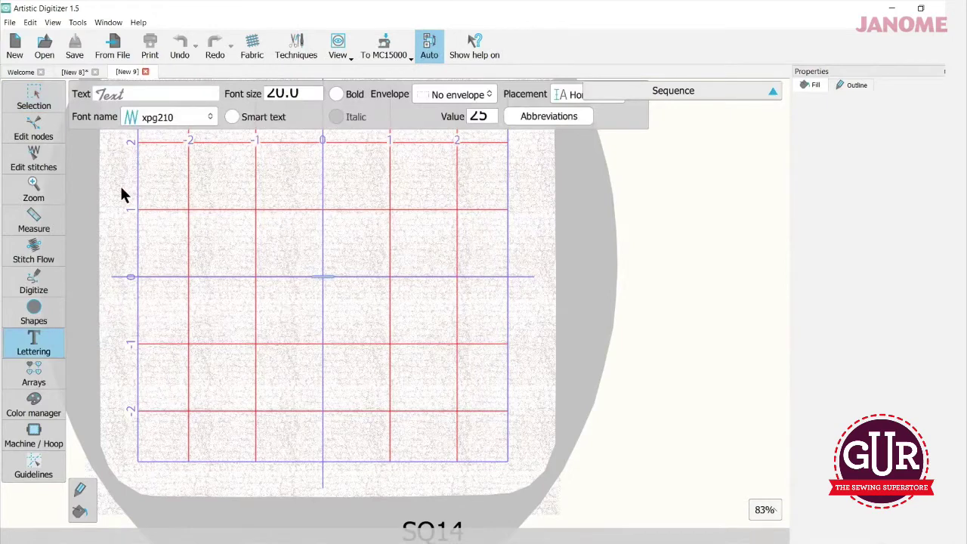
{"action": "type", "text": "A"}
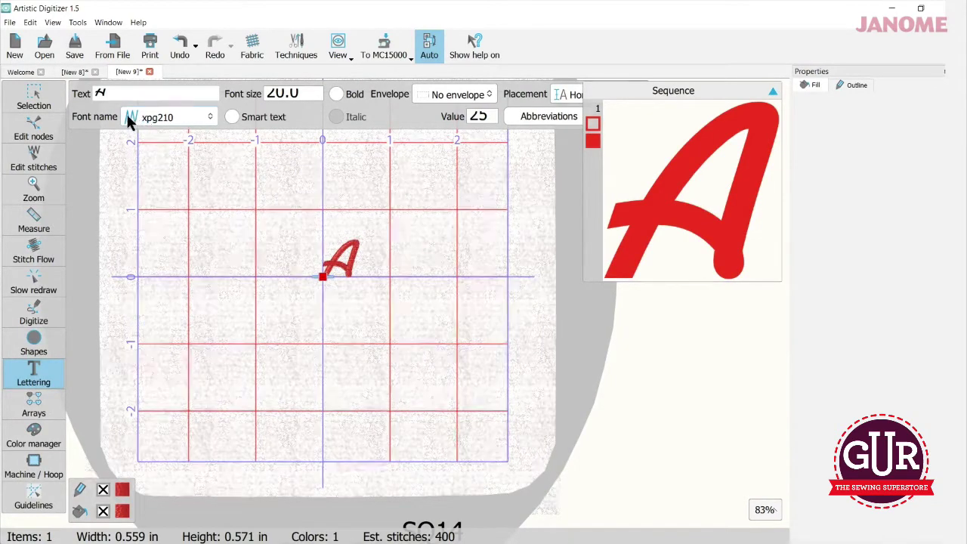
Step: Examine the fonts offered for the letter, from the xpg embroidery fonts to the TrueType ones
{"action": "left_click", "coordinate": [212, 115]}
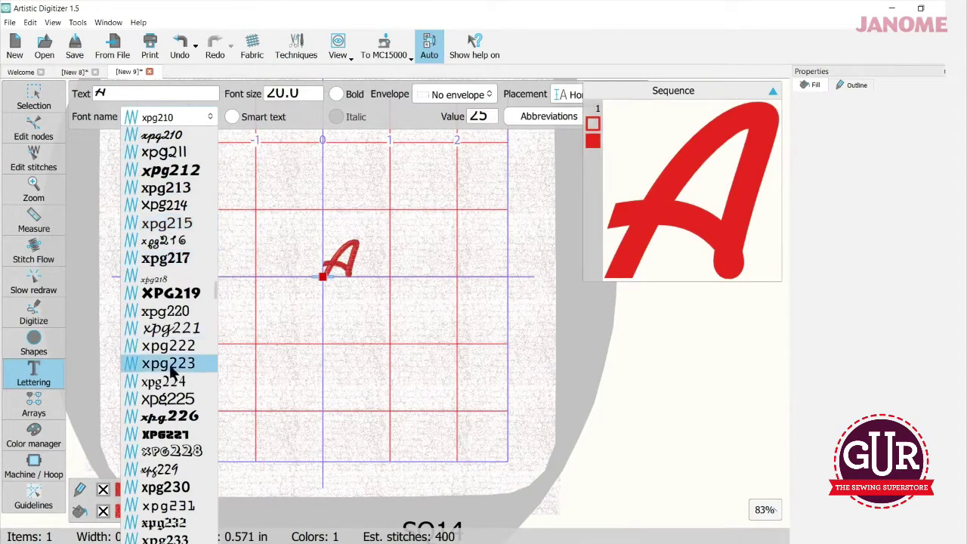
{"action": "scroll", "coordinate": [172, 355], "scroll_direction": "down", "scroll_amount": 1}
{"action": "scroll", "coordinate": [181, 367], "scroll_direction": "down", "scroll_amount": 4}
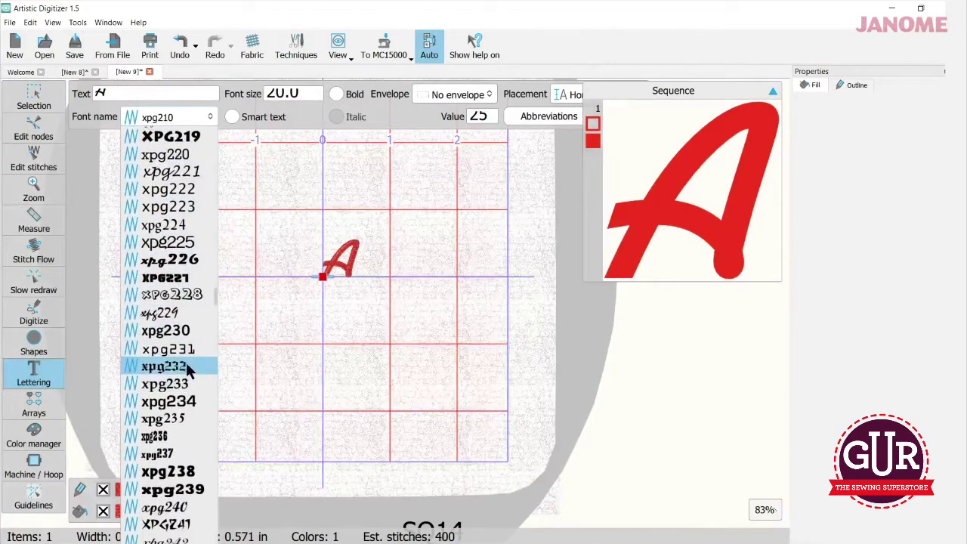
{"action": "scroll", "coordinate": [185, 364], "scroll_direction": "down", "scroll_amount": 4}
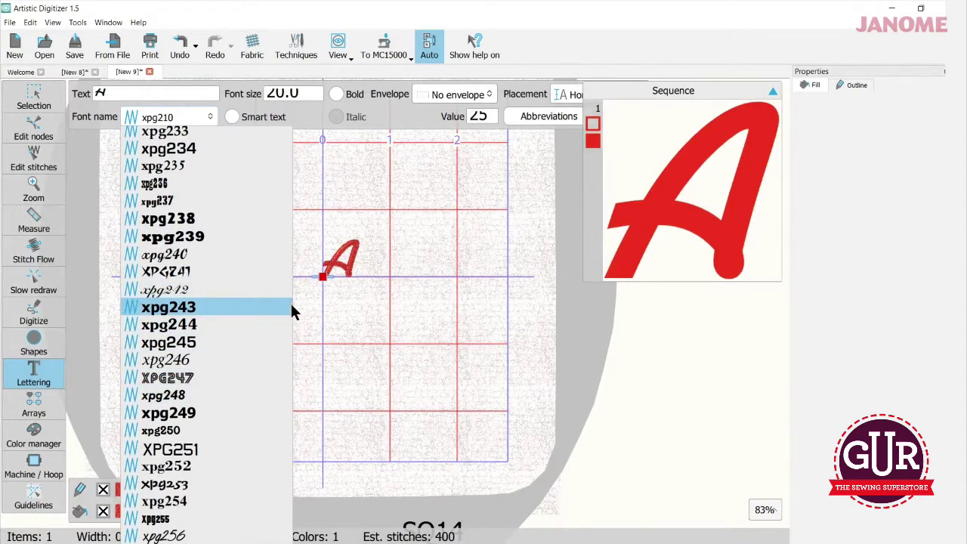
{"action": "scroll", "coordinate": [289, 306], "scroll_direction": "down", "scroll_amount": 8}
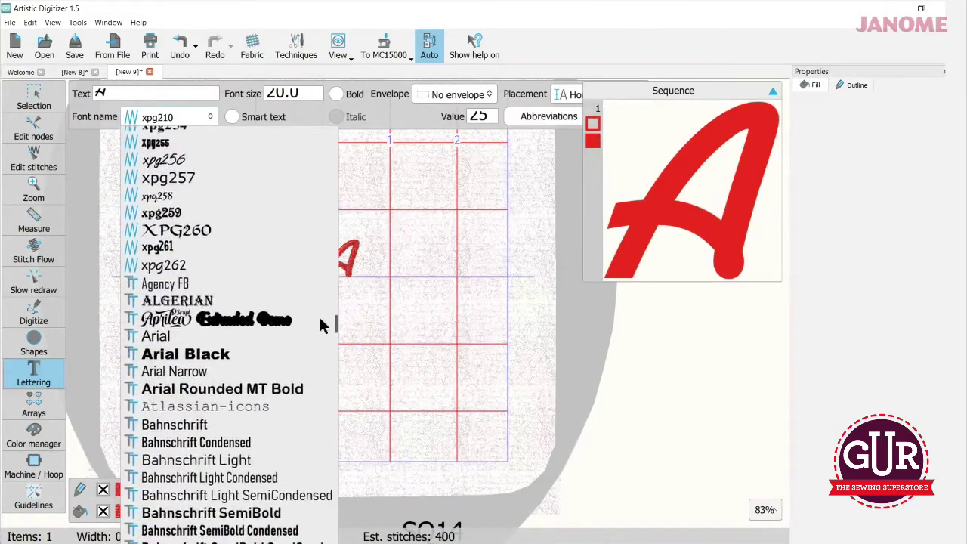
{"action": "scroll", "coordinate": [321, 325], "scroll_direction": "down", "scroll_amount": 7}
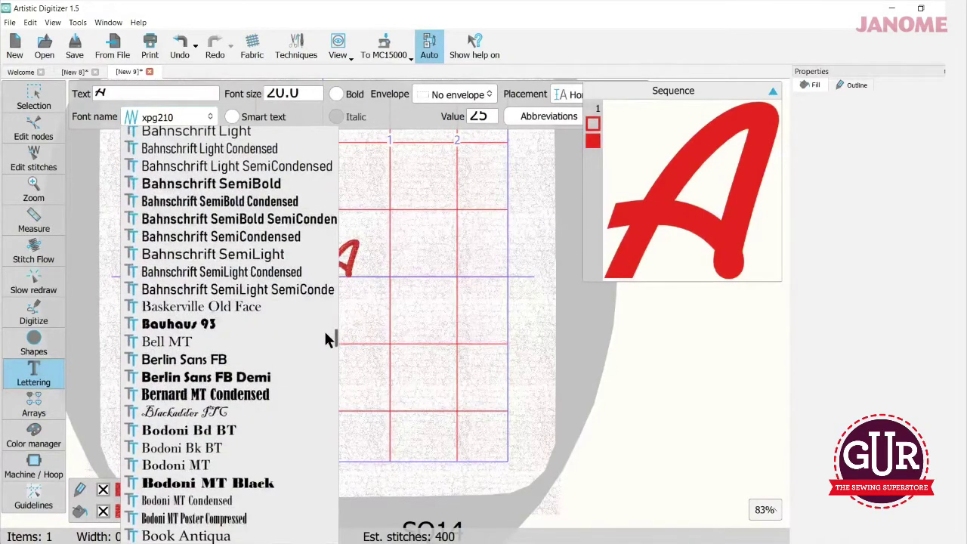
{"action": "mouse_move", "coordinate": [325, 339]}
{"action": "left_mouse_down"}
{"action": "mouse_move", "coordinate": [326, 363]}
{"action": "mouse_move", "coordinate": [322, 325]}
{"action": "left_mouse_up"}
{"action": "scroll", "coordinate": [325, 363], "scroll_direction": "up", "scroll_amount": 1}
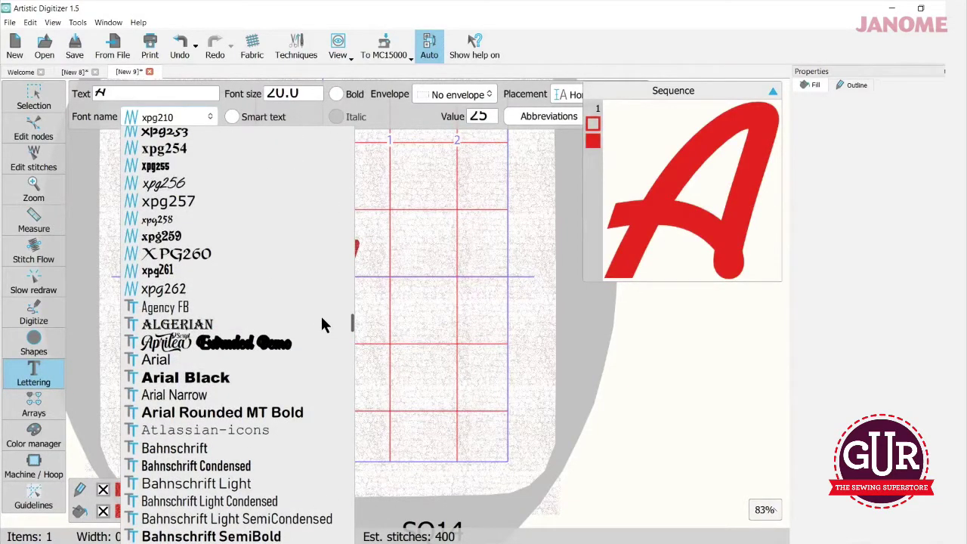
{"action": "left_click_drag", "start_coordinate": [321, 325], "coordinate": [320, 306]}
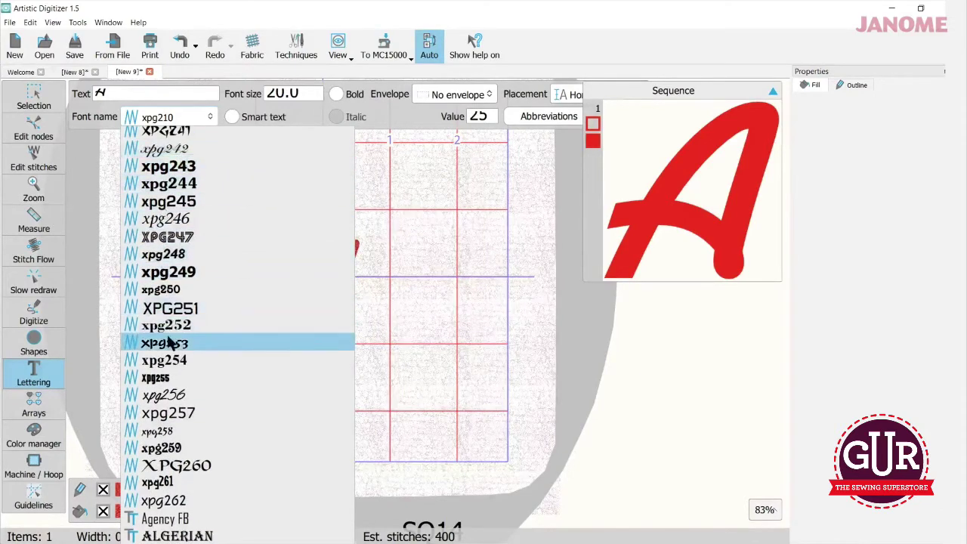
{"action": "left_click", "coordinate": [390, 314]}
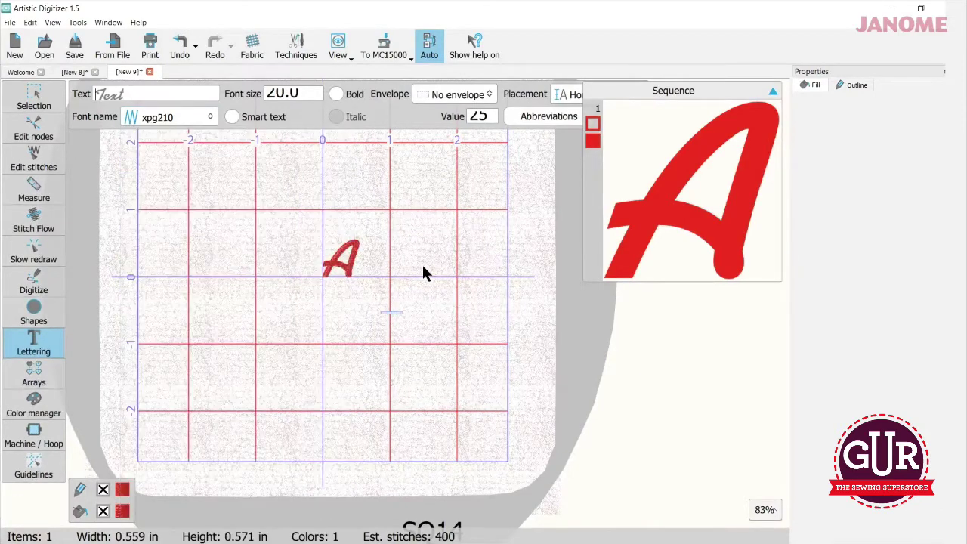
Step: Select the letter A and enlarge it proportionally to about 2.19 by 2.24 in
{"action": "left_click", "coordinate": [41, 106]}
{"action": "mouse_move", "coordinate": [89, 230]}
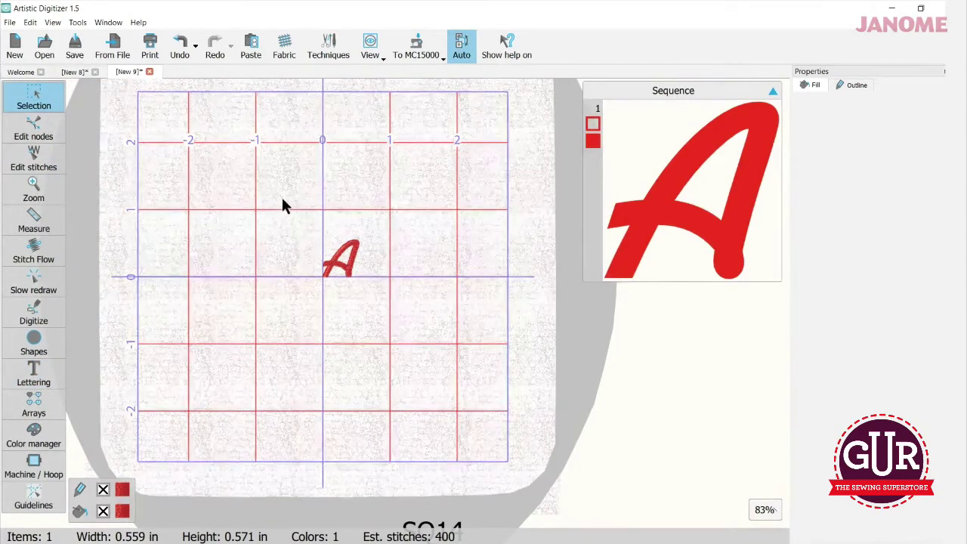
{"action": "left_click", "coordinate": [692, 171]}
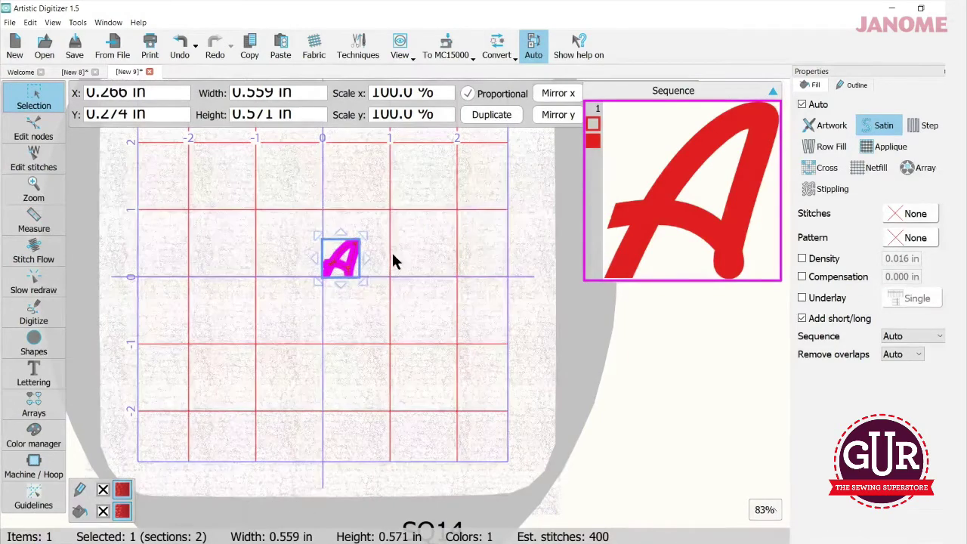
{"action": "left_click_drag", "start_coordinate": [316, 282], "coordinate": [234, 370]}
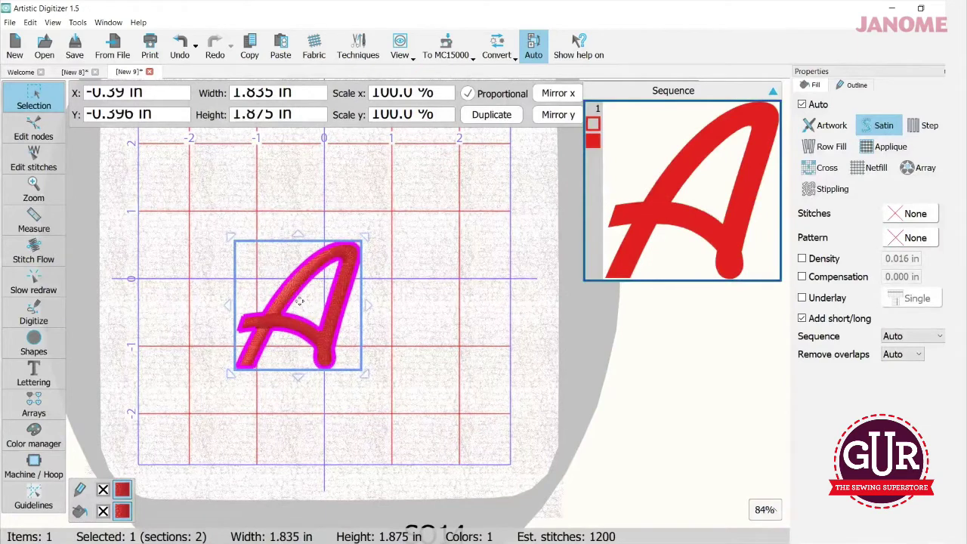
{"action": "left_click_drag", "start_coordinate": [363, 236], "coordinate": [386, 216]}
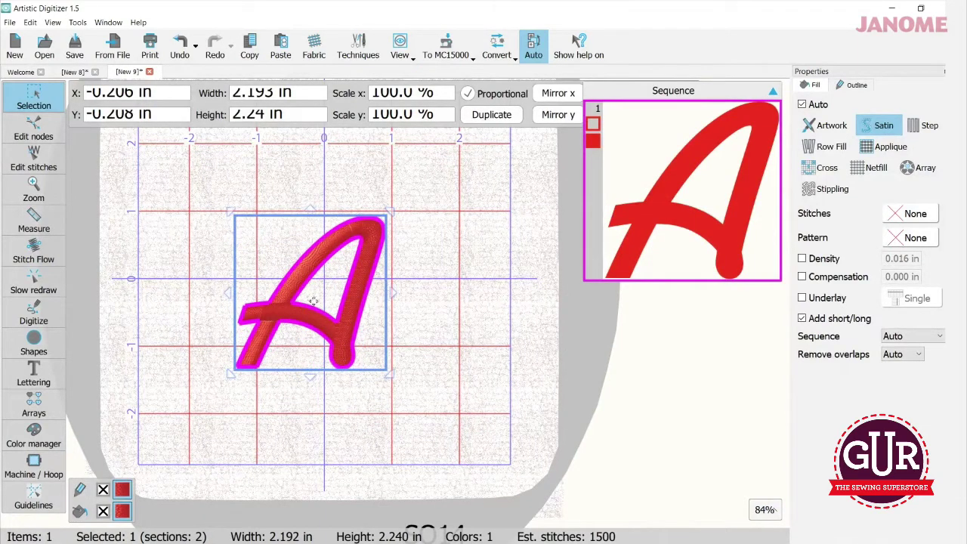
{"action": "left_click", "coordinate": [412, 267]}
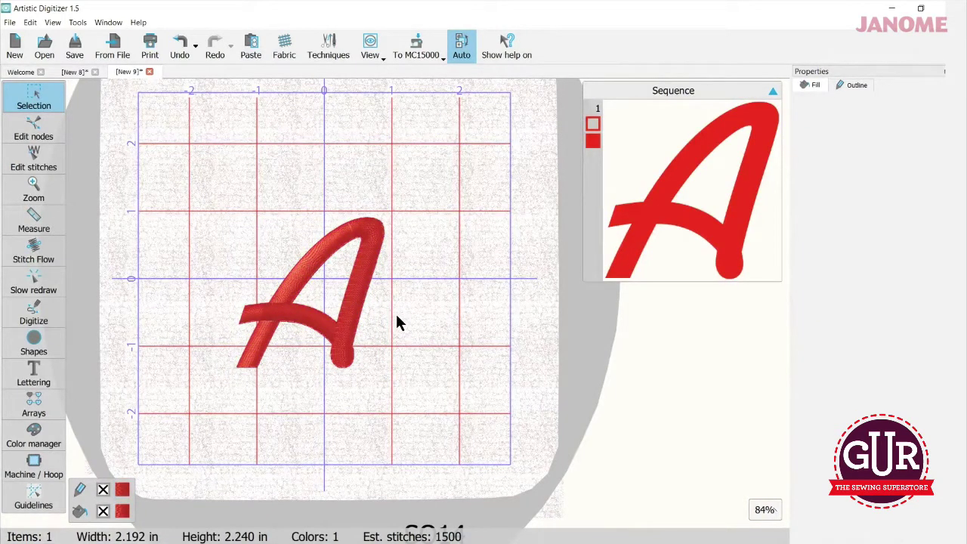
Step: Select the letter A and enable a 3D-3 underlay for its satin fill
{"action": "left_click", "coordinate": [327, 294]}
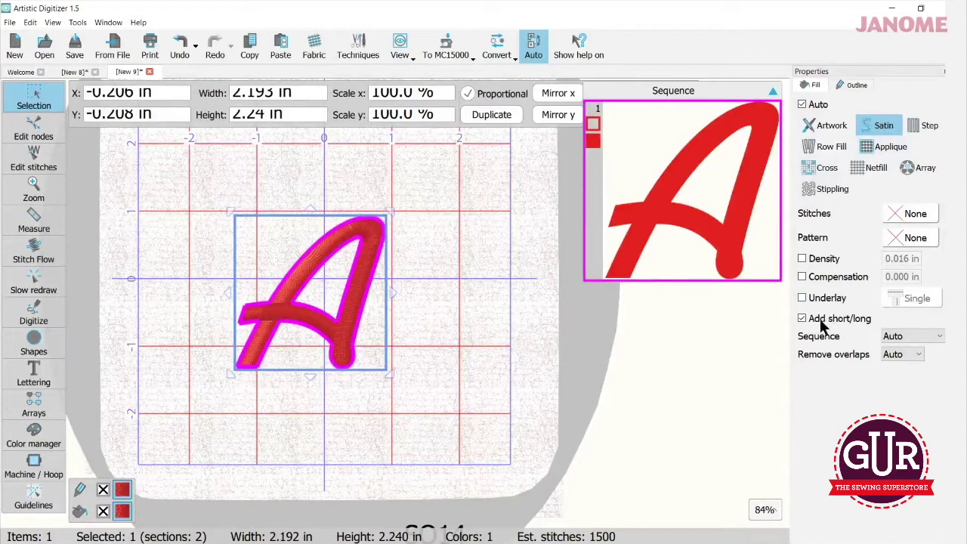
{"action": "left_click", "coordinate": [802, 319]}
{"action": "left_click", "coordinate": [802, 298]}
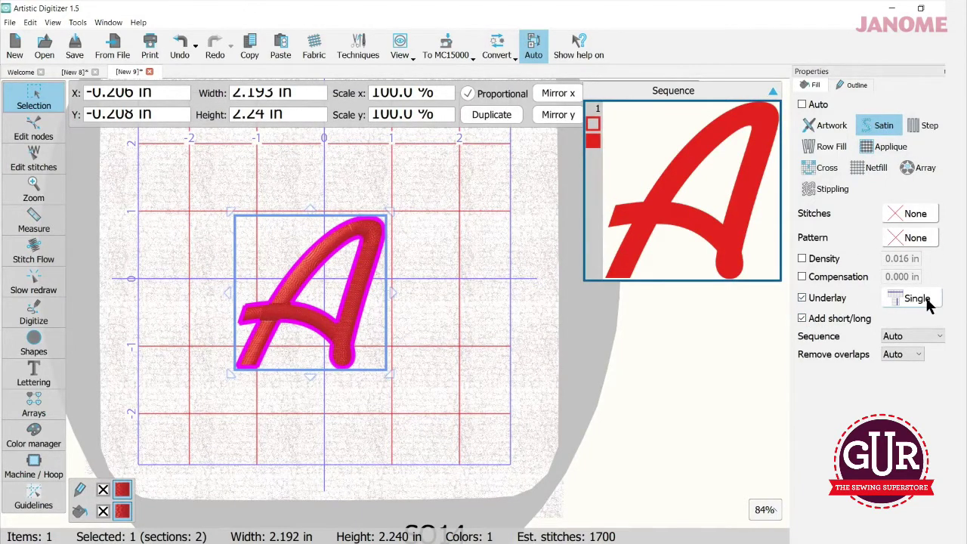
{"action": "left_click", "coordinate": [917, 299]}
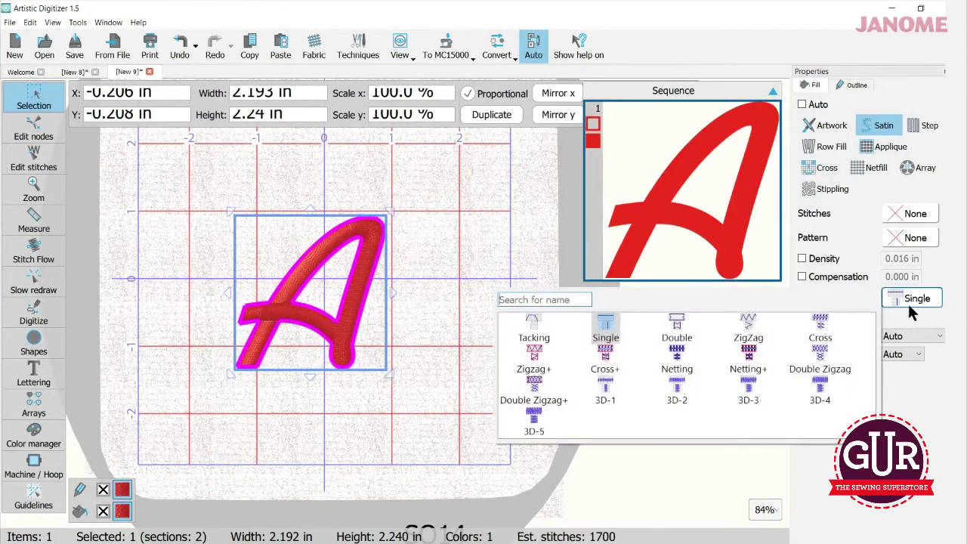
{"action": "left_click", "coordinate": [745, 397]}
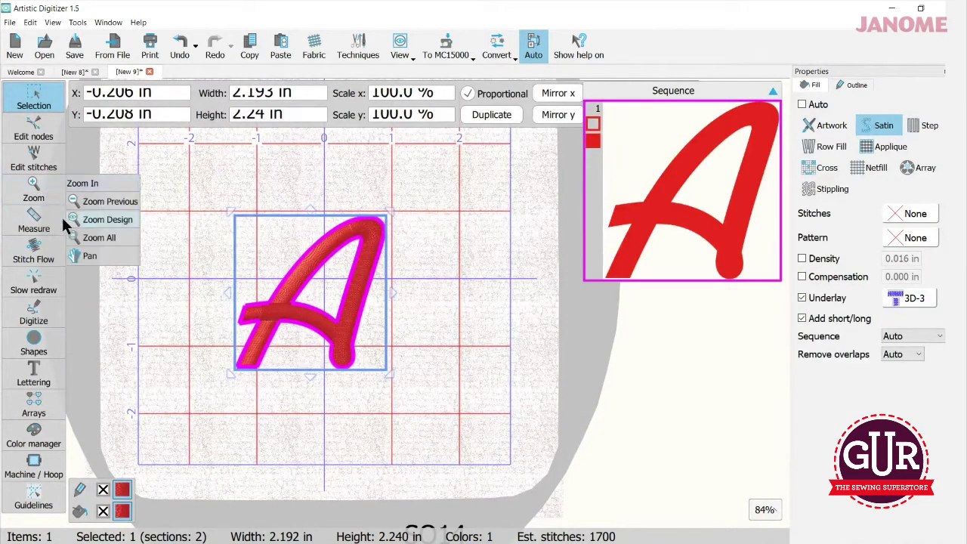
Step: Play the slow redraw stitching simulation of the letter and set its speed to 1,000 rpm
{"action": "left_click", "coordinate": [35, 255]}
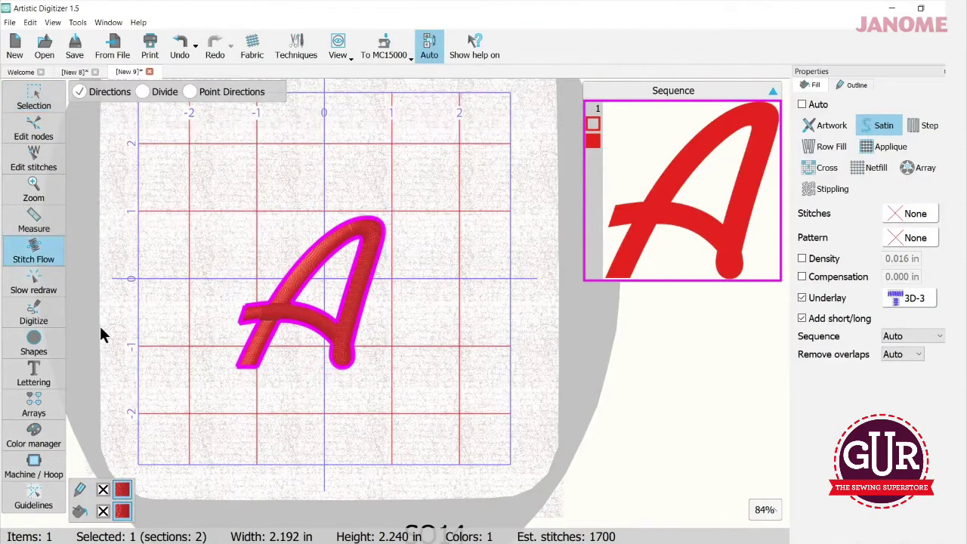
{"action": "left_click", "coordinate": [34, 283]}
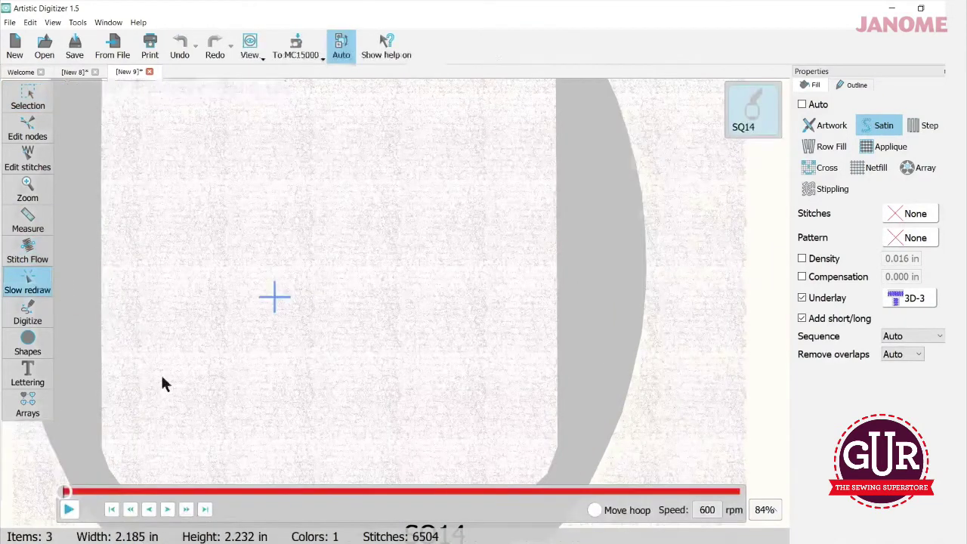
{"action": "left_click", "coordinate": [69, 510]}
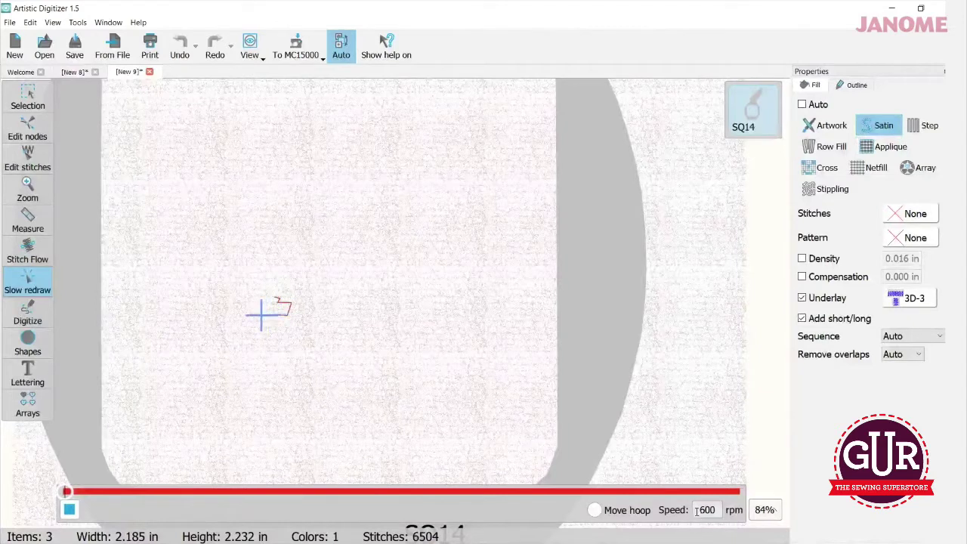
{"action": "left_click_drag", "start_coordinate": [697, 509], "coordinate": [726, 519]}
{"action": "type", "text": "1,00"}
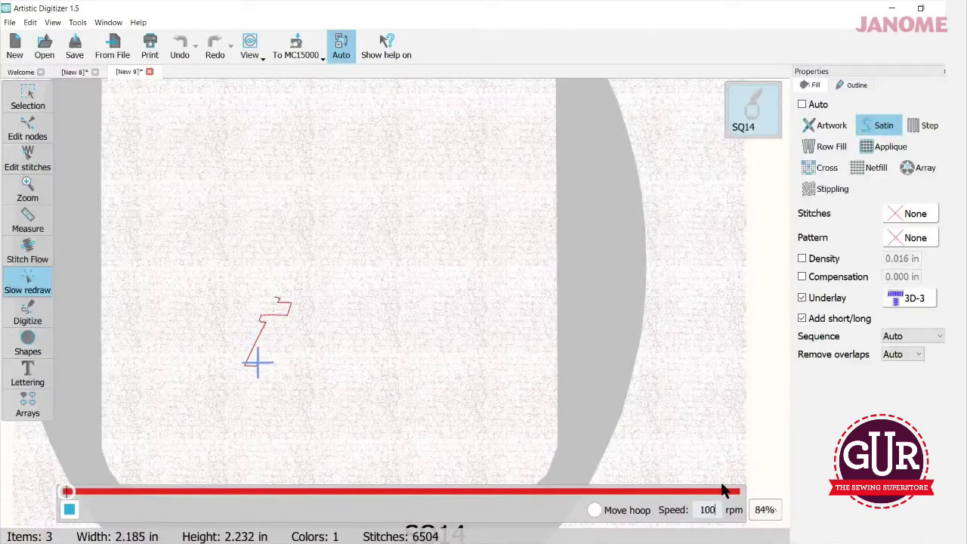
{"action": "type", "text": "0"}
{"action": "key", "text": "Return"}
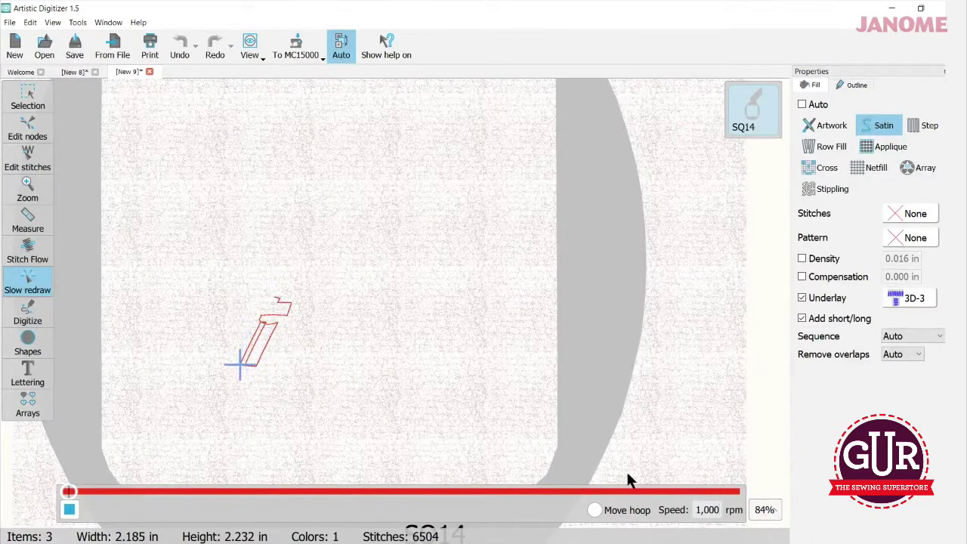
Step: Examine the underlay layers up close, advance the simulation to the letter's long upper stroke, and return to object selection
{"action": "scroll", "coordinate": [221, 396], "scroll_direction": "up", "scroll_amount": 3}
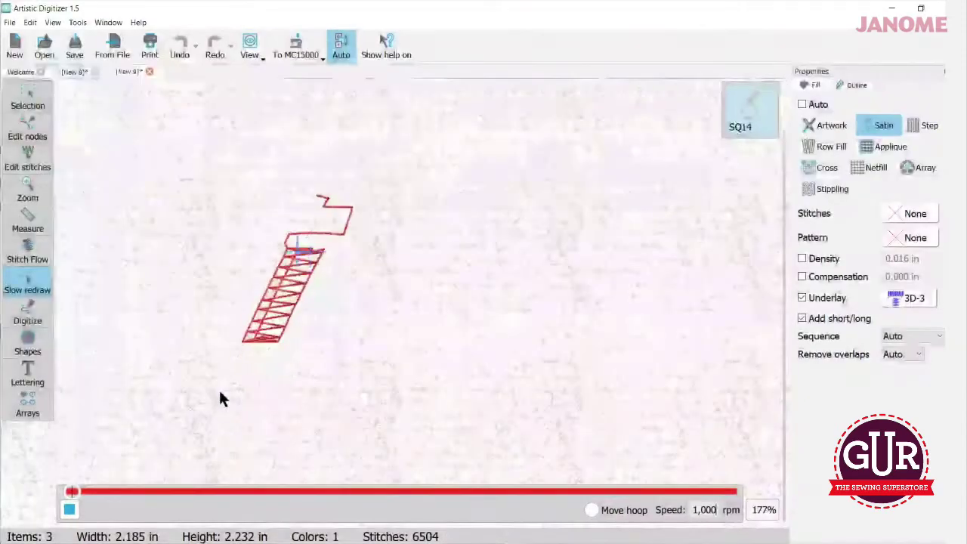
{"action": "scroll", "coordinate": [218, 387], "scroll_direction": "up", "scroll_amount": 2}
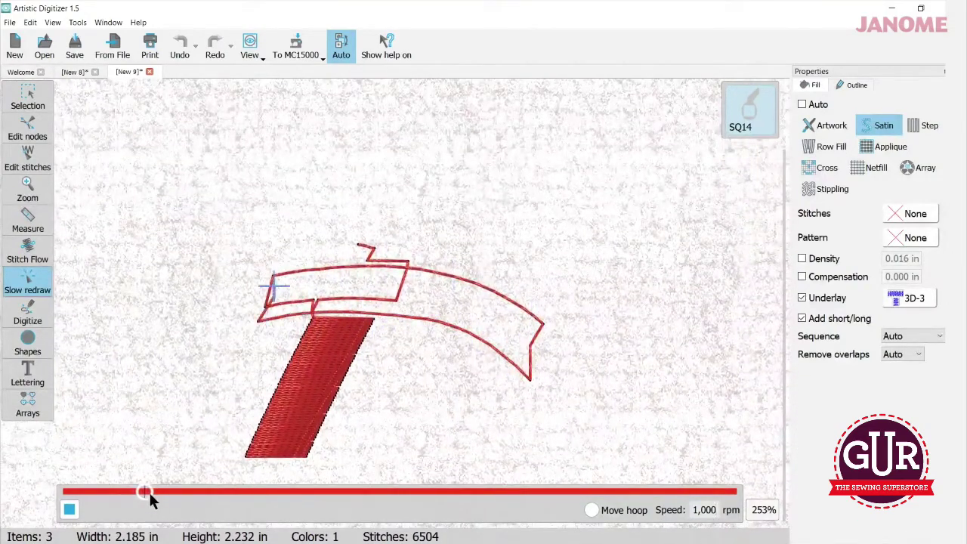
{"action": "left_click_drag", "start_coordinate": [149, 491], "coordinate": [522, 491]}
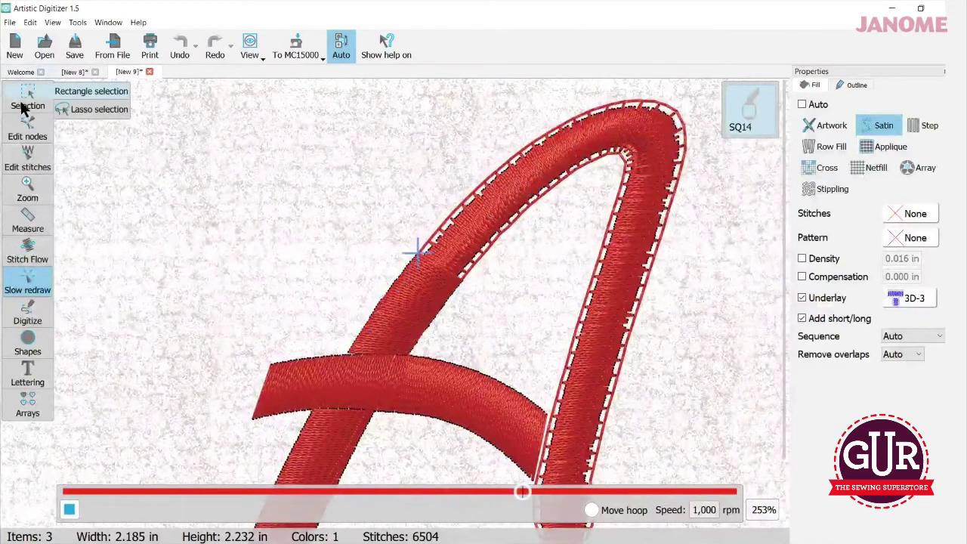
{"action": "left_click", "coordinate": [22, 108]}
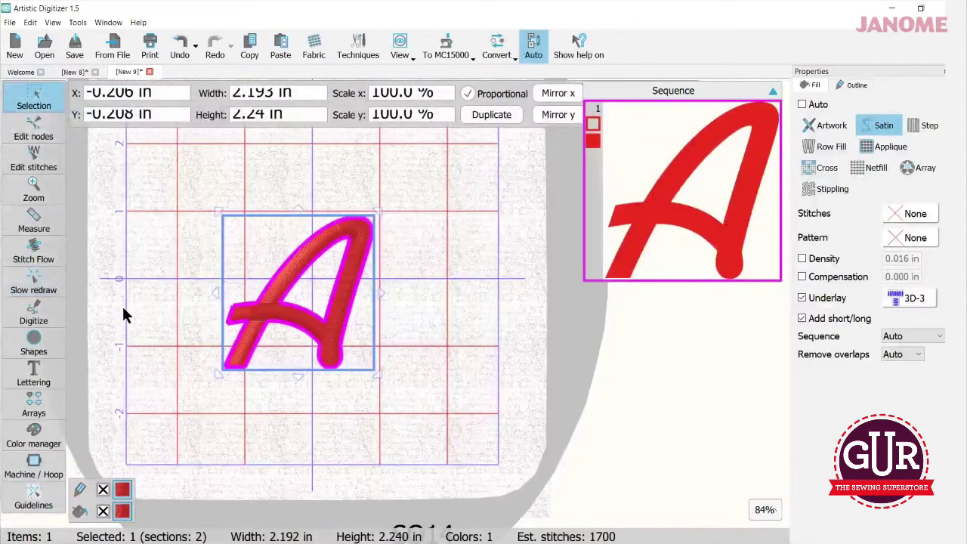